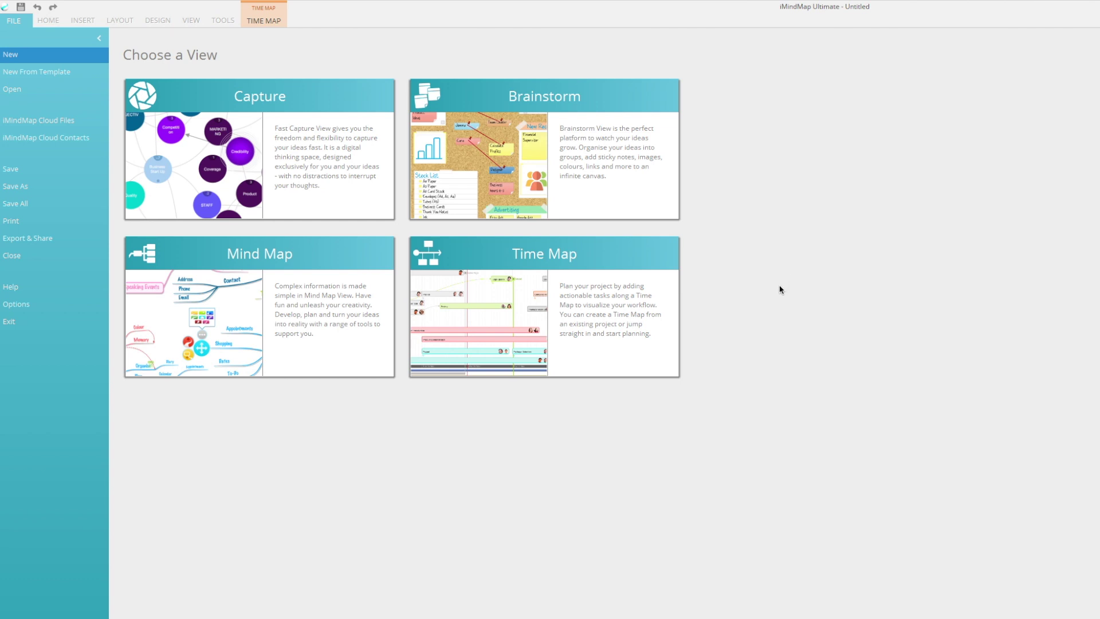
# Step: Choose the Time Map view for the new Product Launch project
pyautogui.click(572, 245)
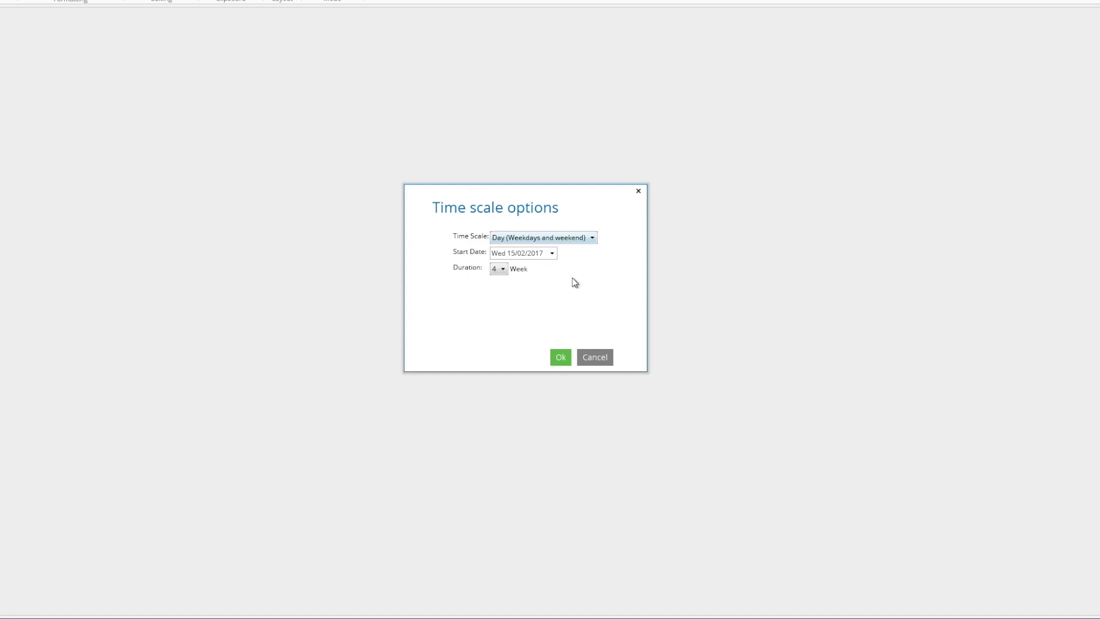
# Step: Set a Day (weekdays and weekend) time scale starting Mon 20 Feb 2017, lasting 2 weeks
pyautogui.click(553, 241)
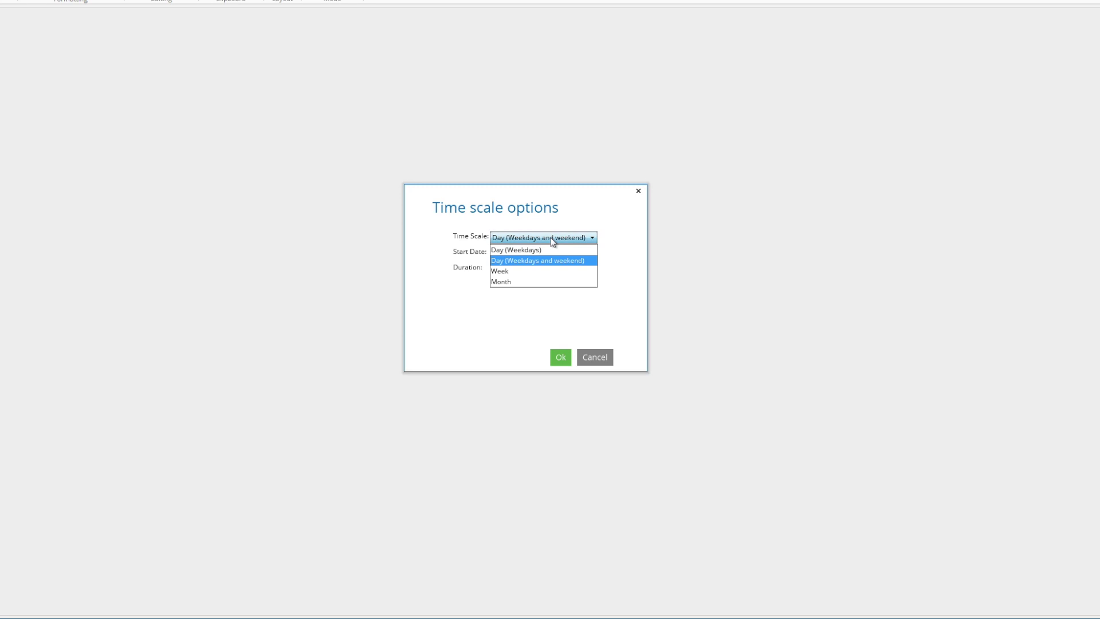
pyautogui.click(554, 261)
pyautogui.click(552, 254)
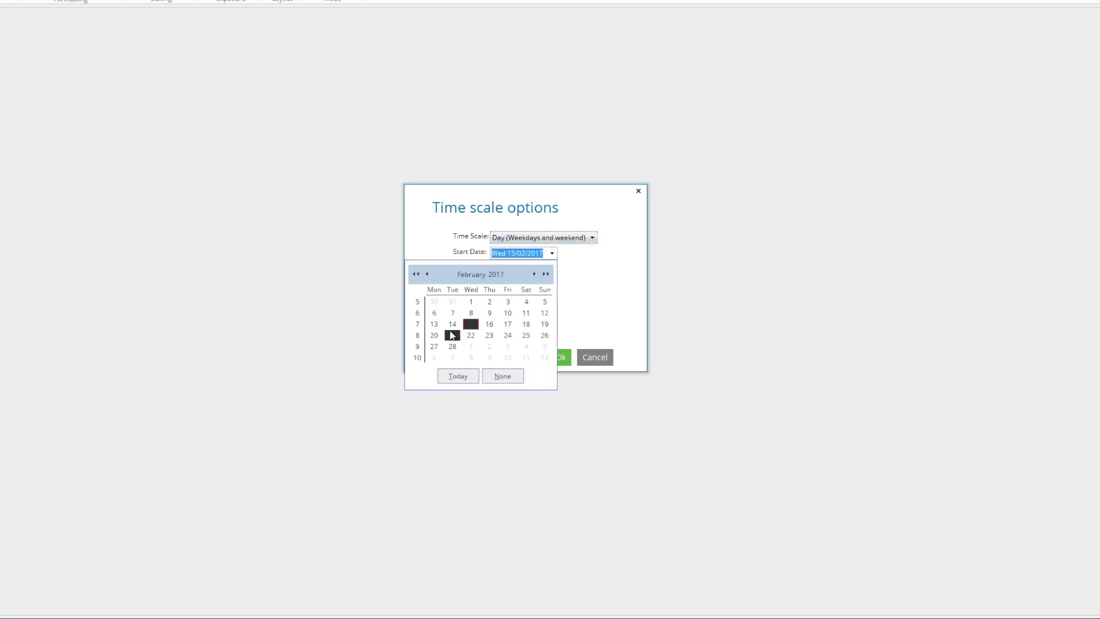
pyautogui.press('Escape')
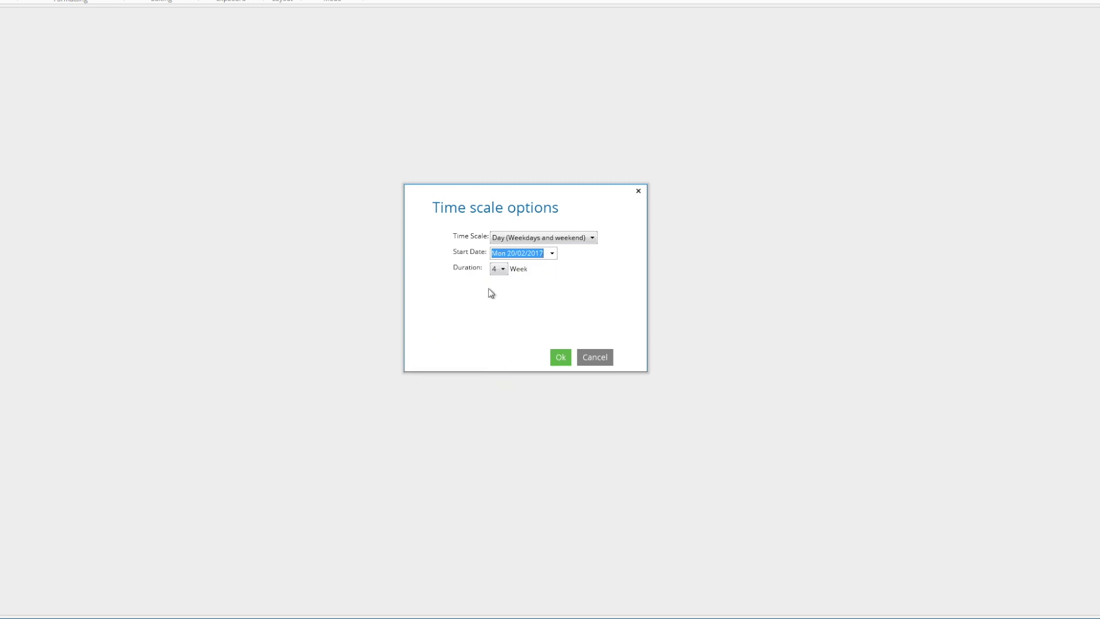
pyautogui.click(502, 271)
pyautogui.click(497, 293)
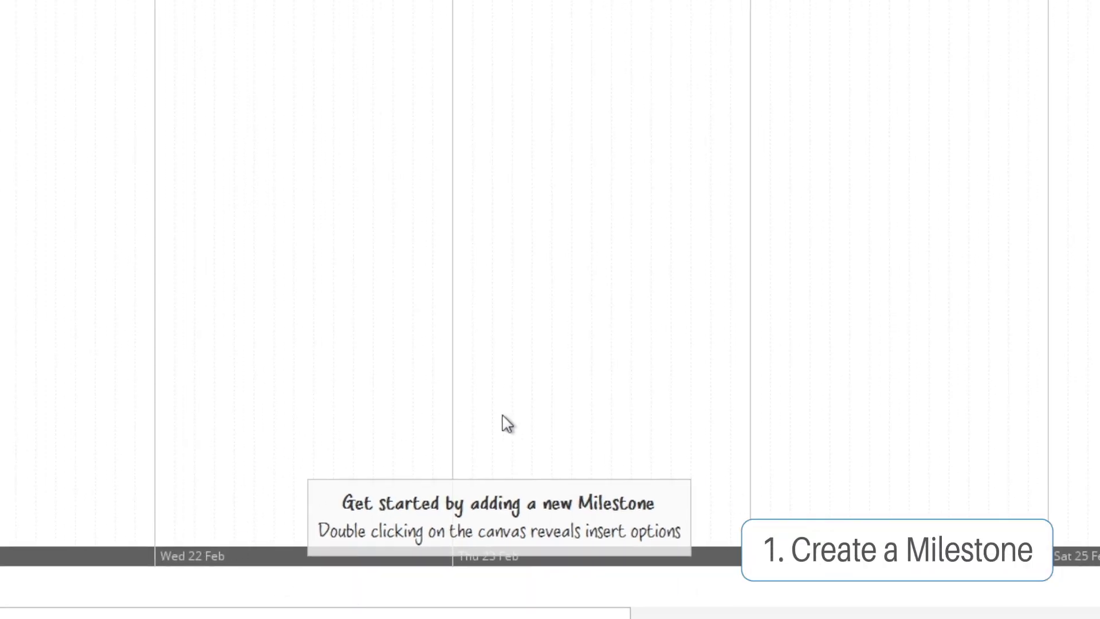
# Step: Add a Website Re-brand milestone with a Make Live task, then move the milestone to Sat 25 Feb
pyautogui.doubleClick(489, 174)
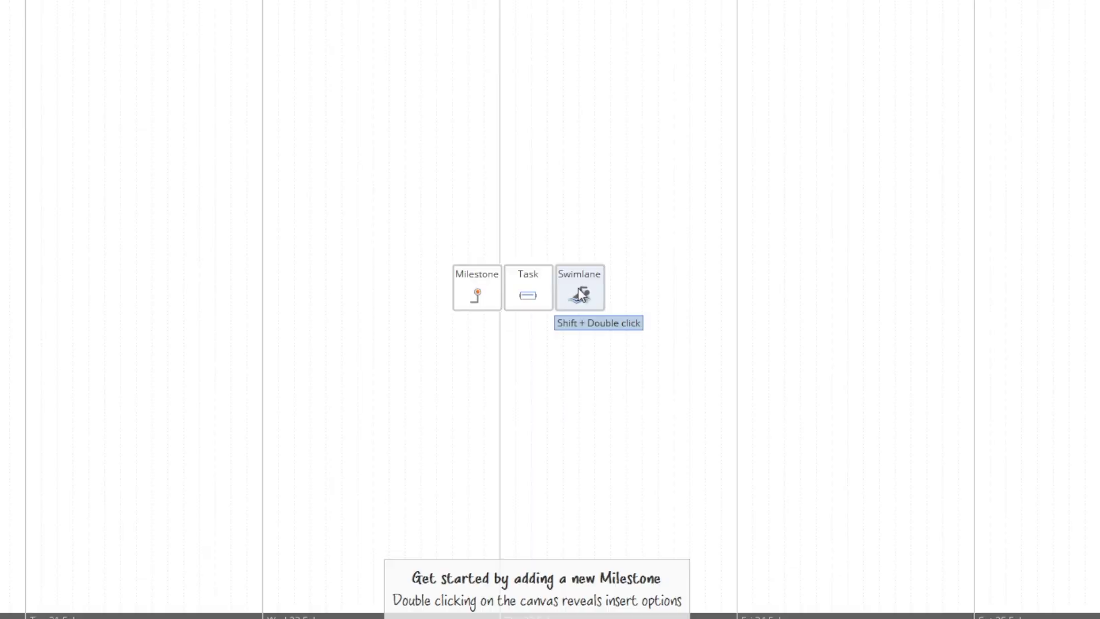
pyautogui.click(478, 296)
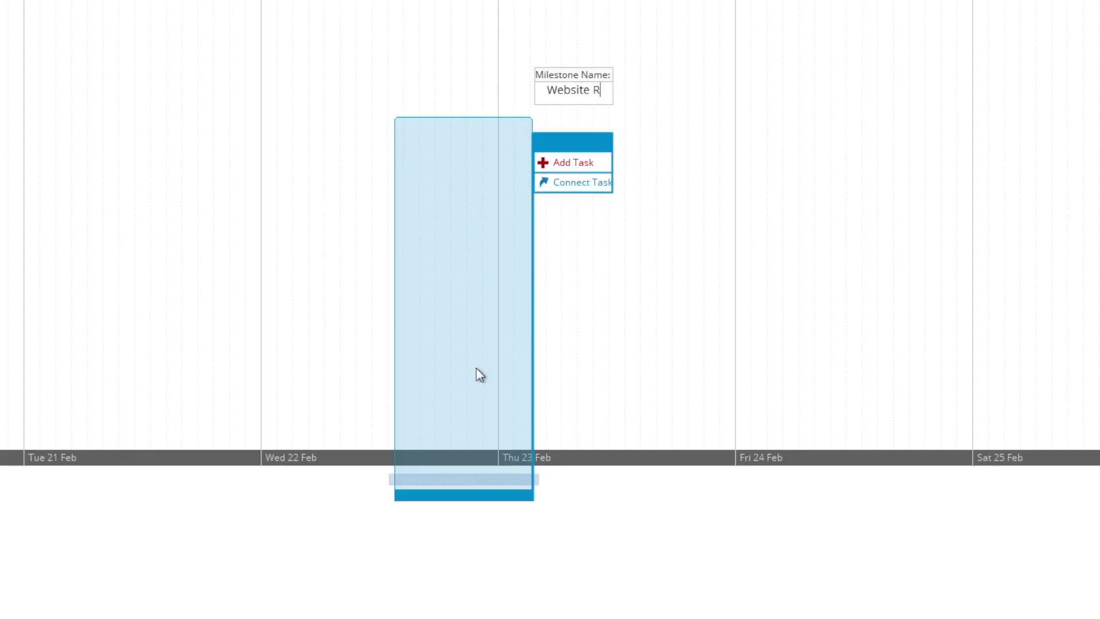
pyautogui.write('Website Re-brand')
pyautogui.press('Return')
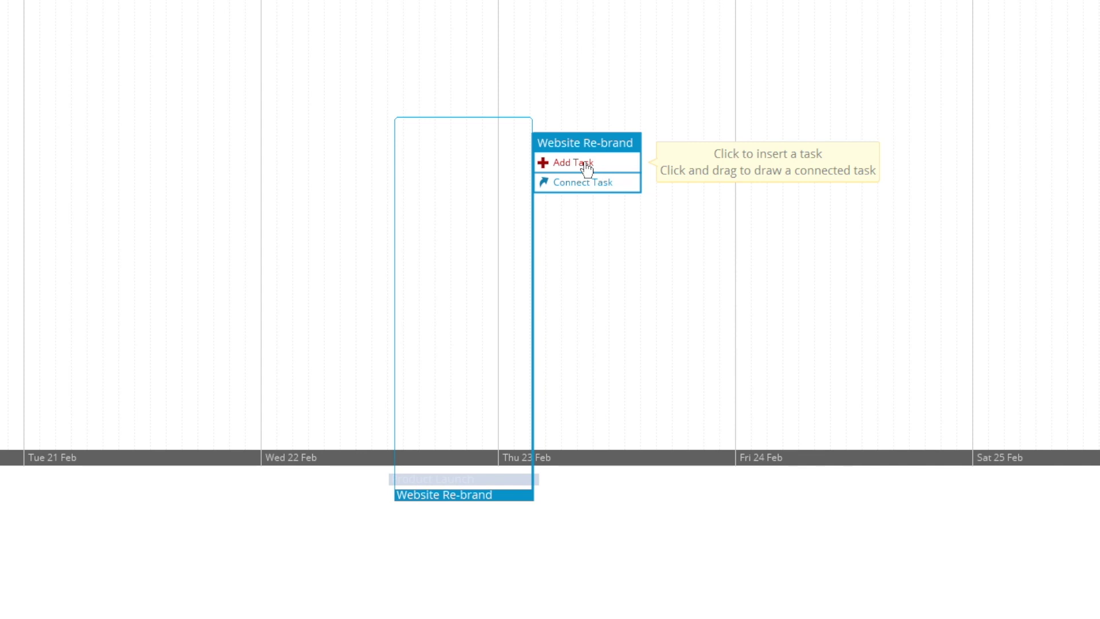
pyautogui.click(587, 167)
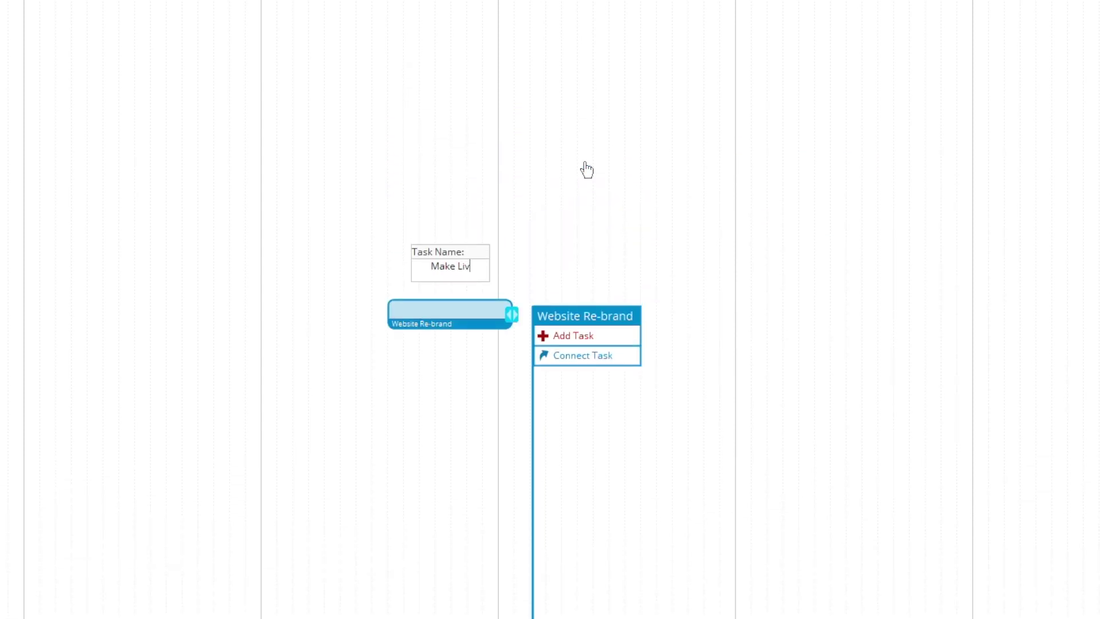
pyautogui.press('Return')
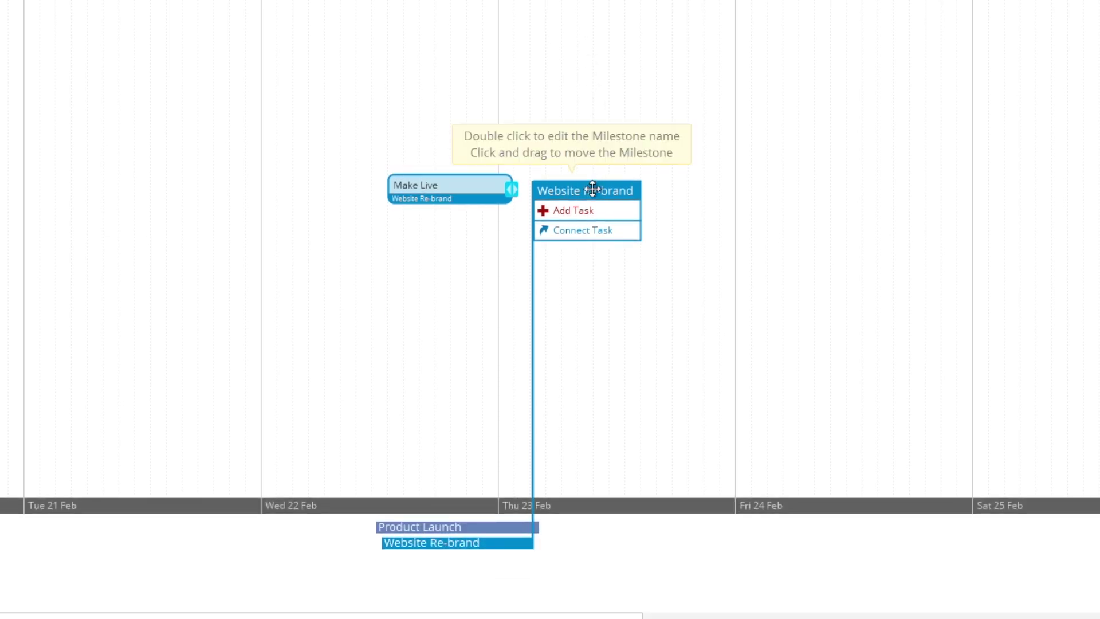
pyautogui.moveTo(589, 188); pyautogui.dragTo(1014, 194)
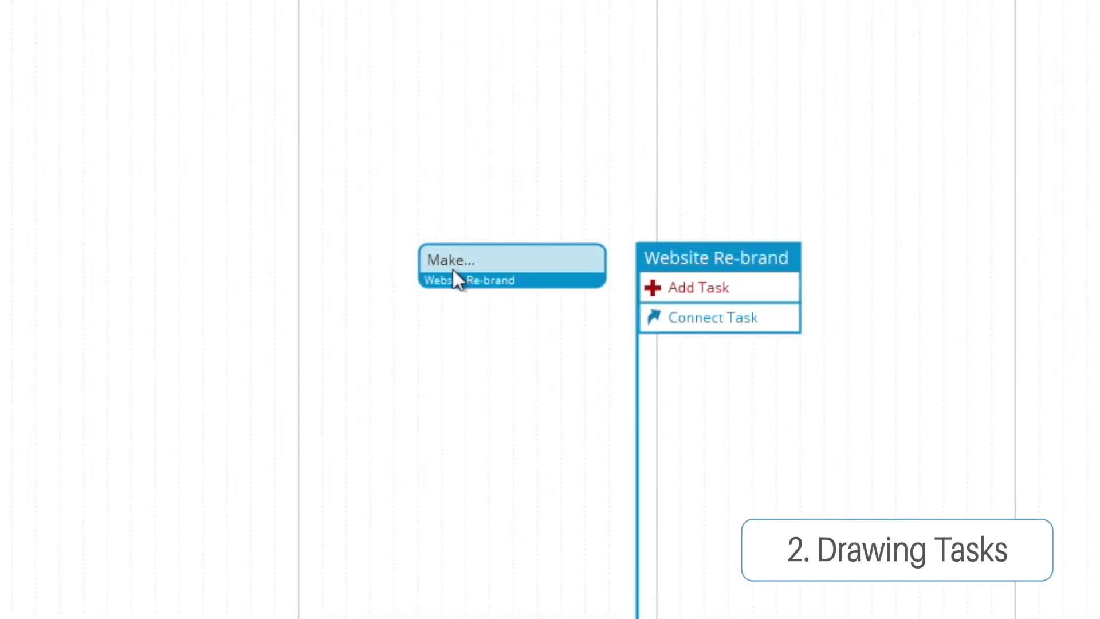
# Step: Select Make Live and draw a new connected task feeding into it
pyautogui.click(454, 270)
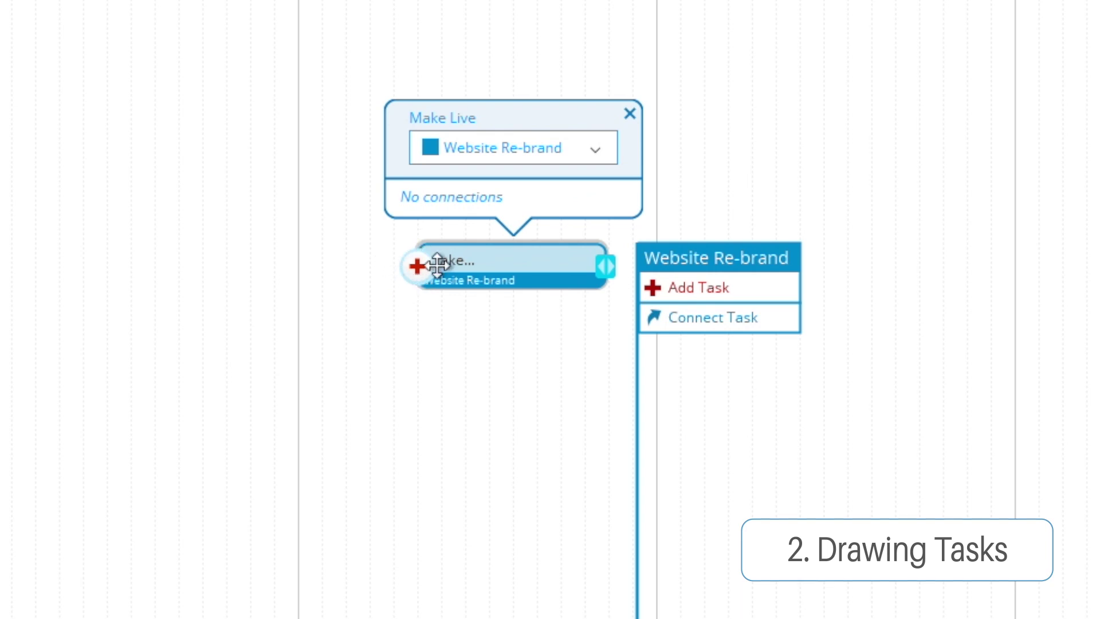
pyautogui.moveTo(416, 265); pyautogui.dragTo(246, 275)
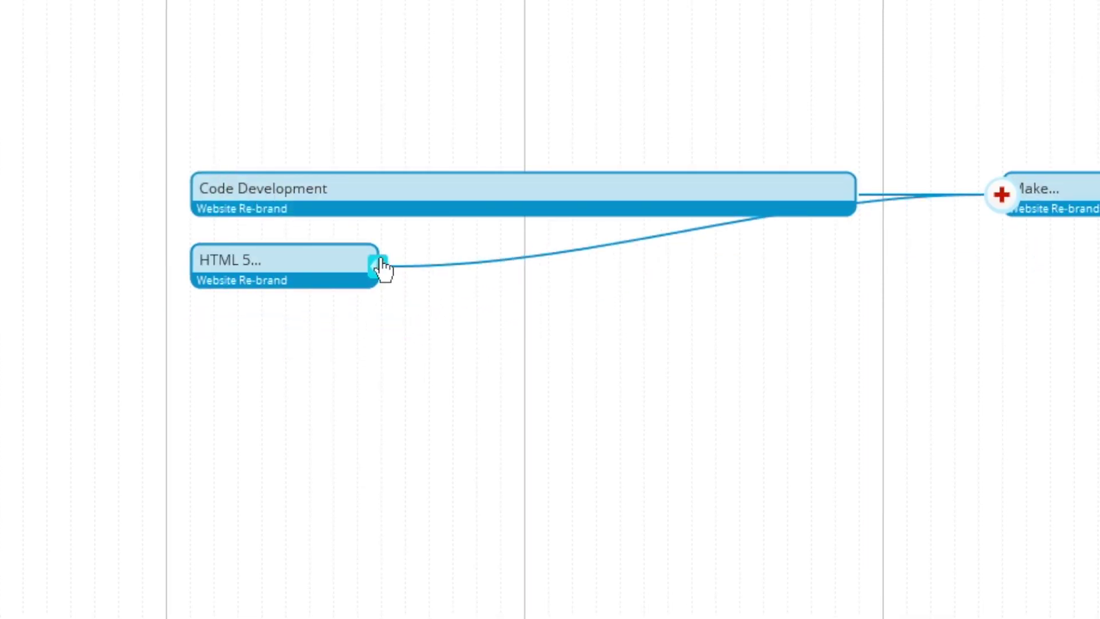
# Step: Stretch HTML 5 Animations to match Code Development and add a linked Design Mockups task
pyautogui.moveTo(380, 266); pyautogui.dragTo(856, 269)
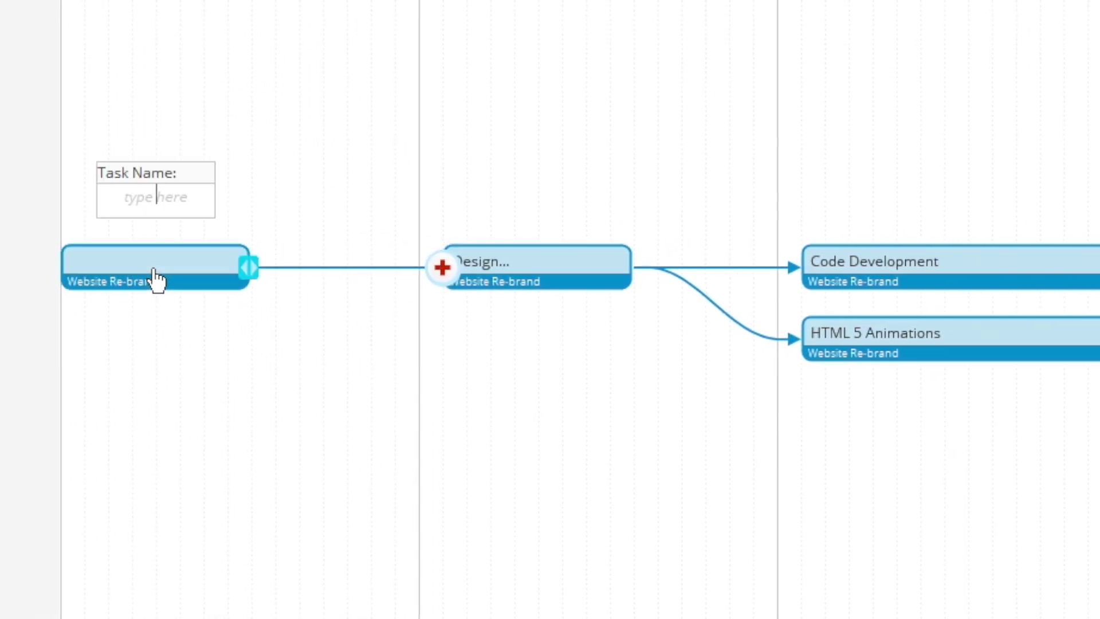
pyautogui.write('Design Mockups')
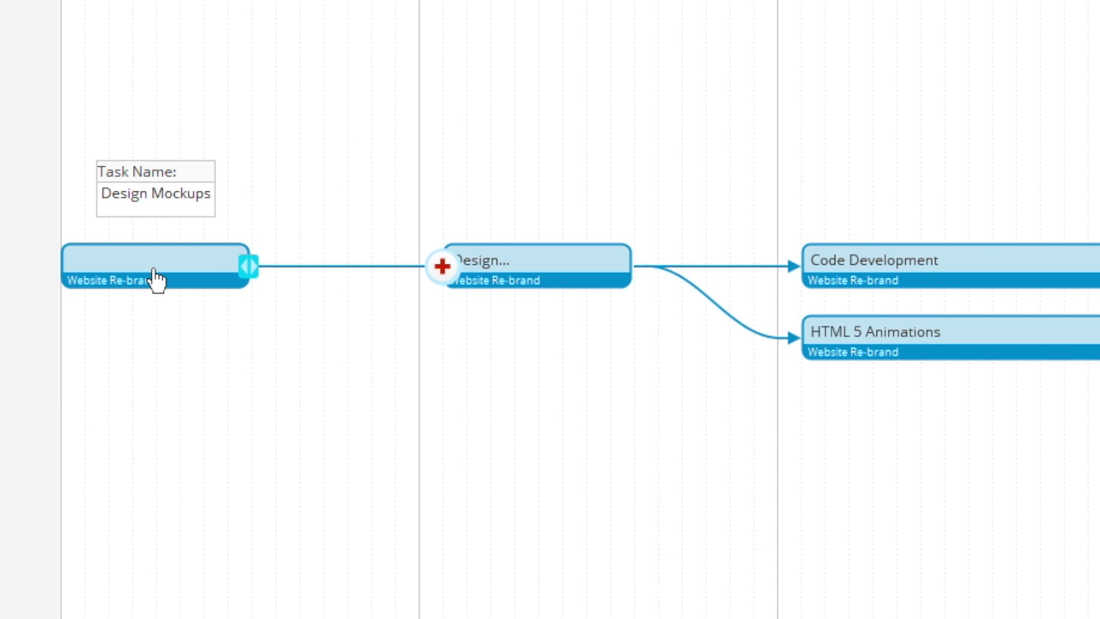
pyautogui.press('Return')
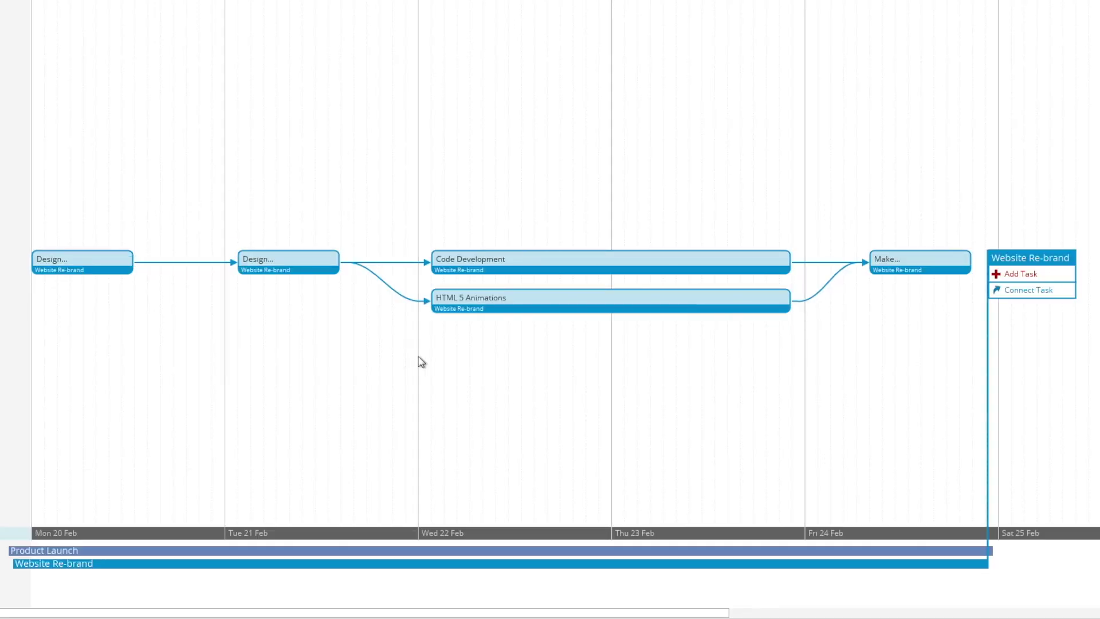
# Step: Add a Bug Fixes task feeding into Make Live
pyautogui.click(881, 267)
pyautogui.moveTo(869, 263); pyautogui.dragTo(746, 349)
pyautogui.write('Bug')
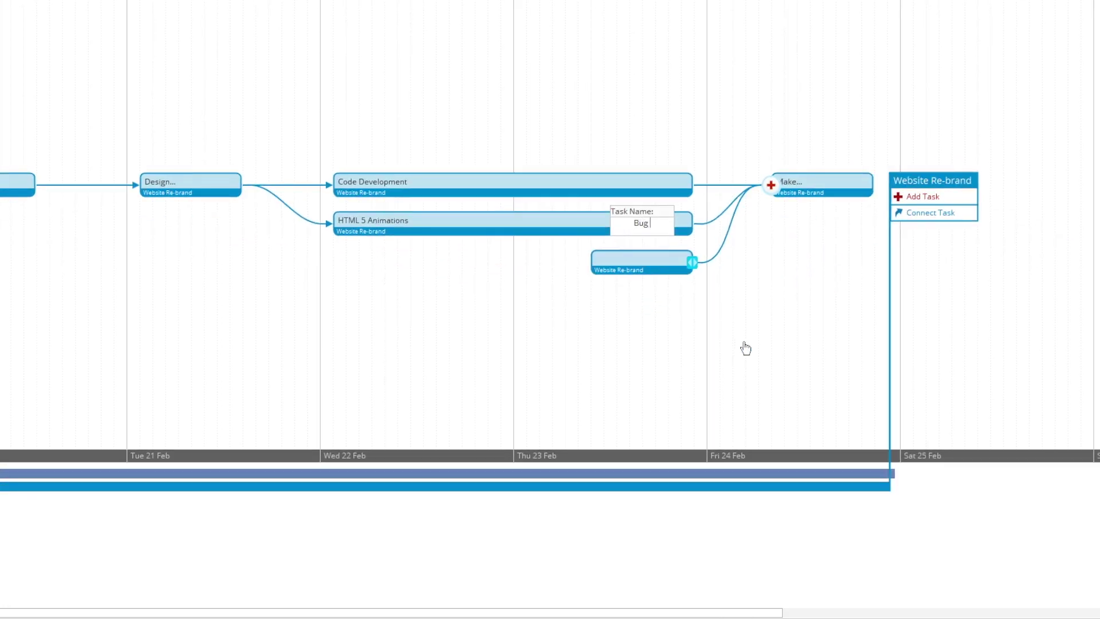
pyautogui.write(' Fixes')
pyautogui.press('Return')
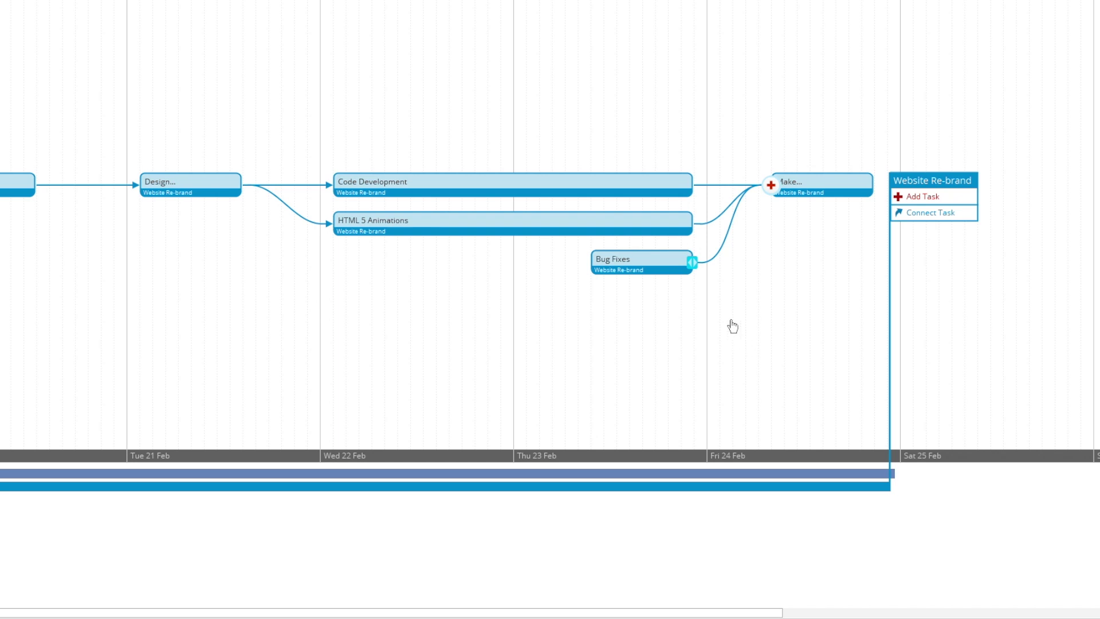
# Step: Create a standalone Verify task on the canvas and nudge it up slightly
pyautogui.click(790, 282)
pyautogui.click(791, 271)
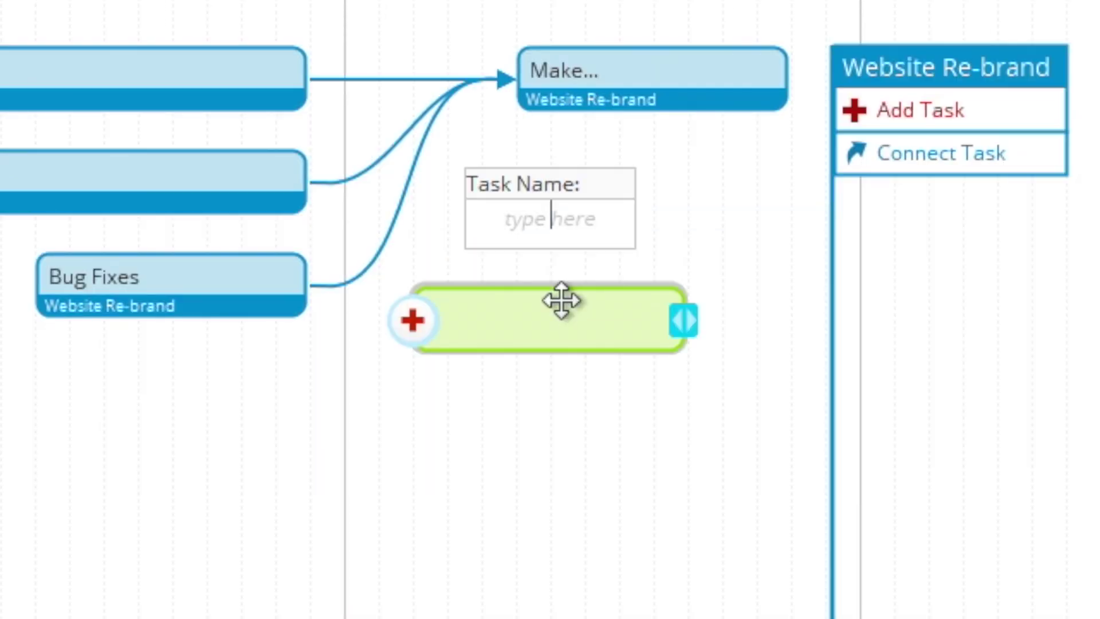
pyautogui.write('Verify')
pyautogui.press('Return')
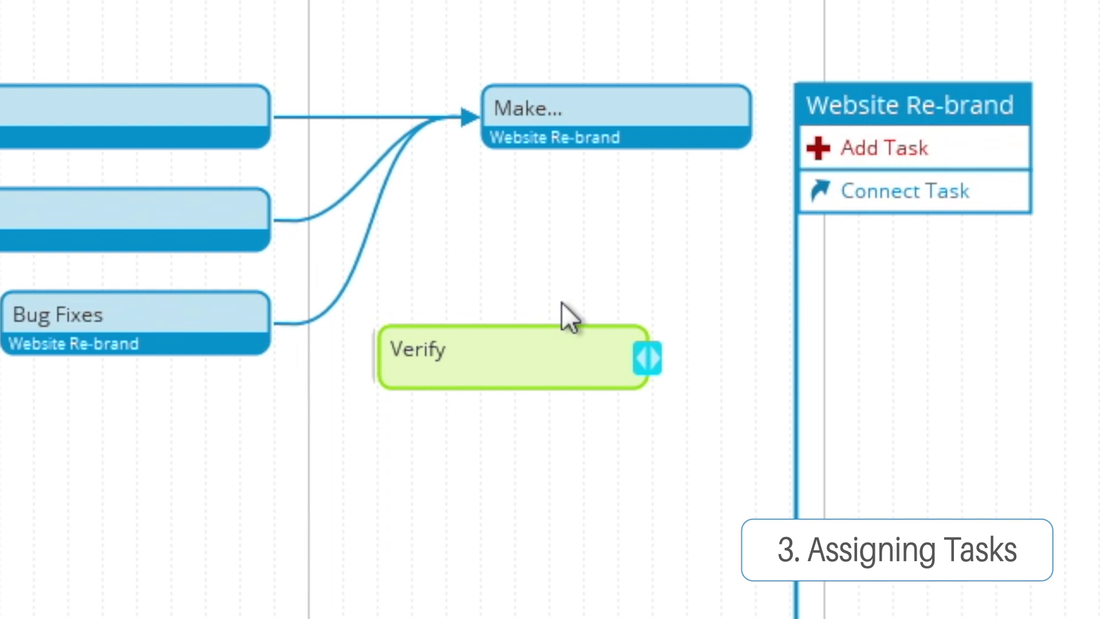
pyautogui.moveTo(564, 340); pyautogui.dragTo(559, 317)
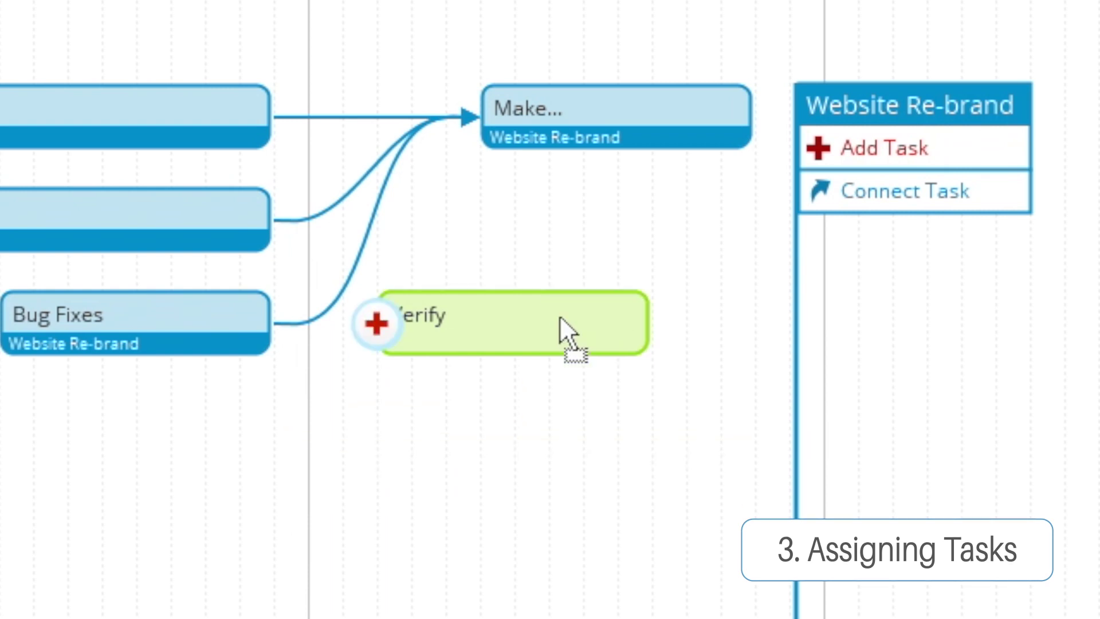
# Step: Assign Verify to the Website Re-brand milestone and link it in
pyautogui.click(560, 317)
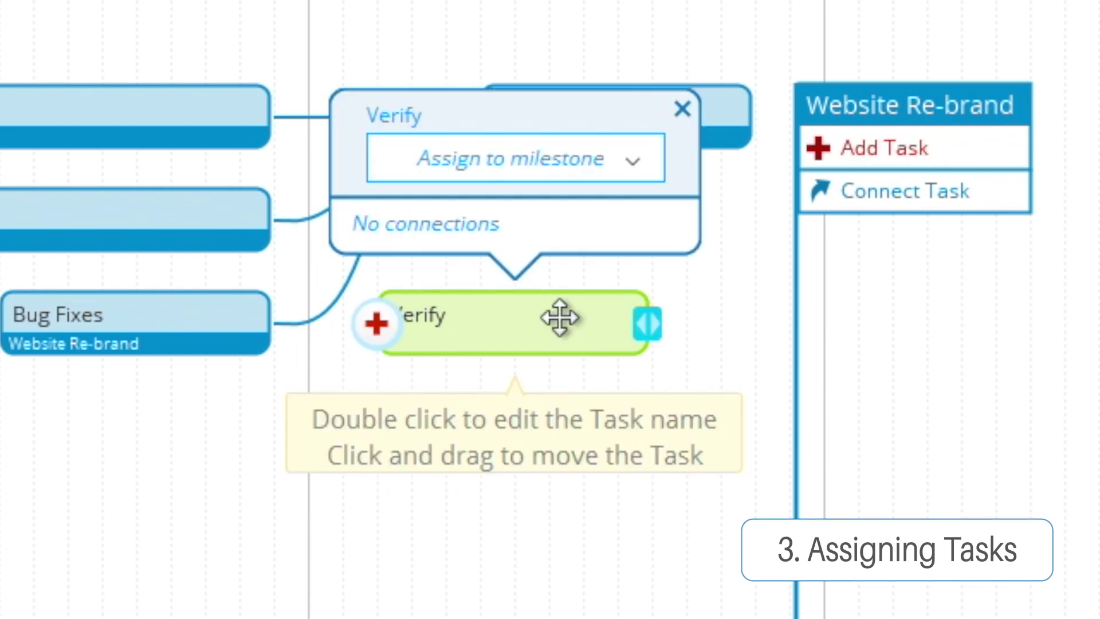
pyautogui.click(537, 161)
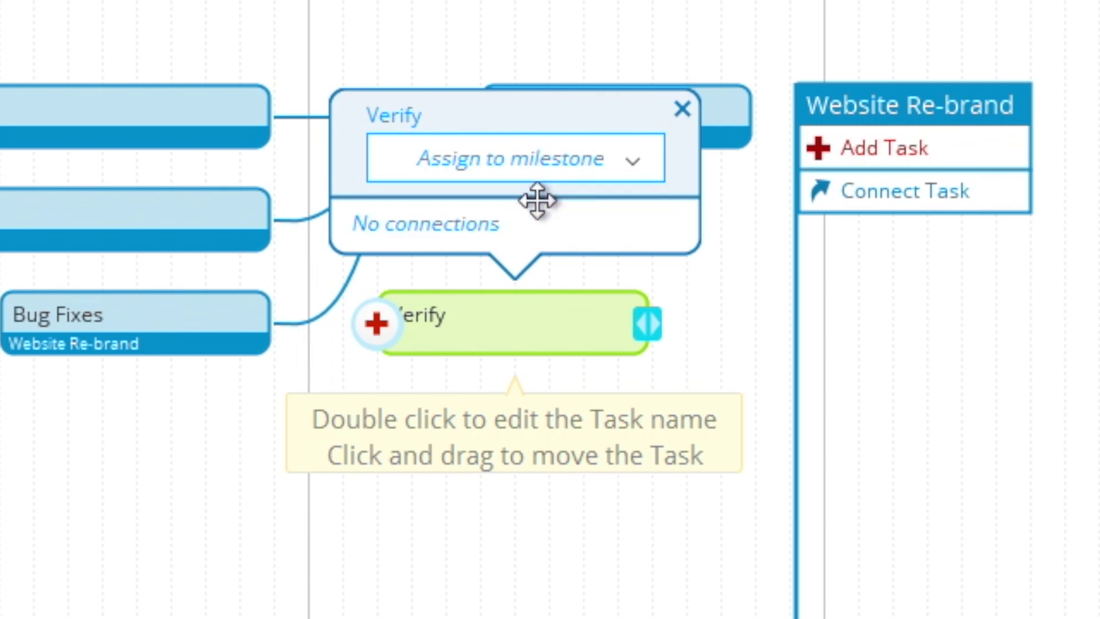
pyautogui.click(538, 200)
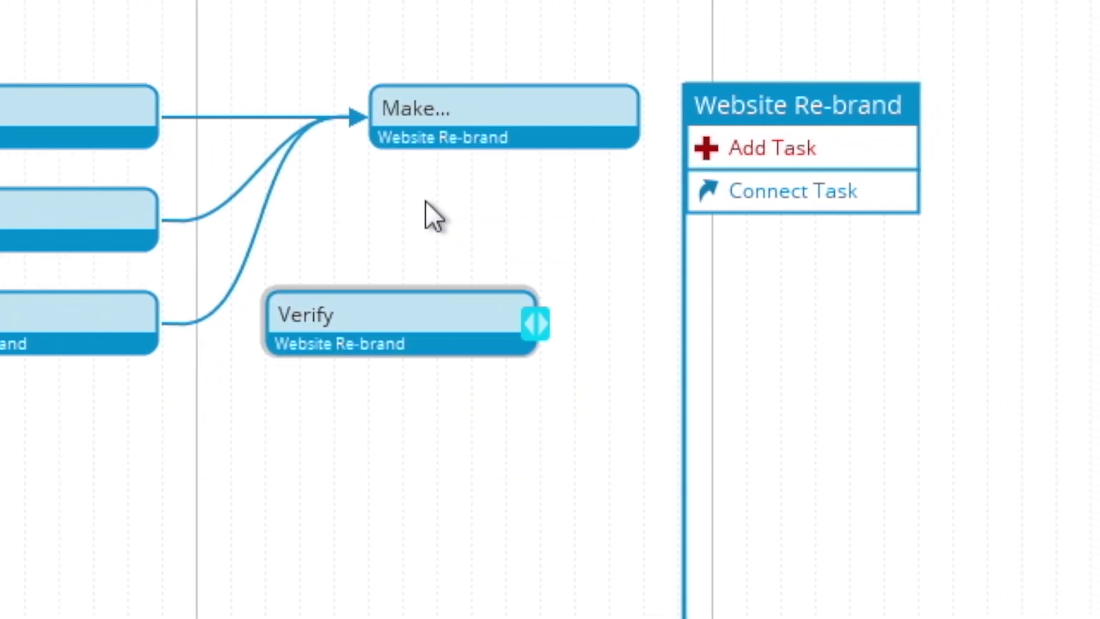
pyautogui.moveTo(667, 206); pyautogui.dragTo(394, 297)
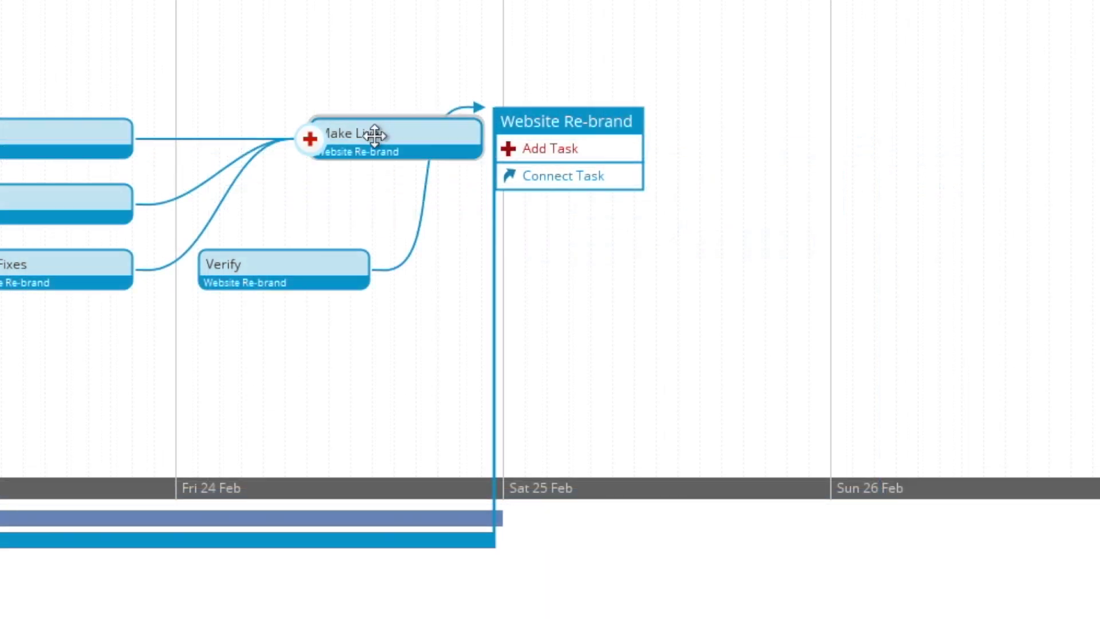
pyautogui.moveTo(373, 136); pyautogui.dragTo(749, 150)
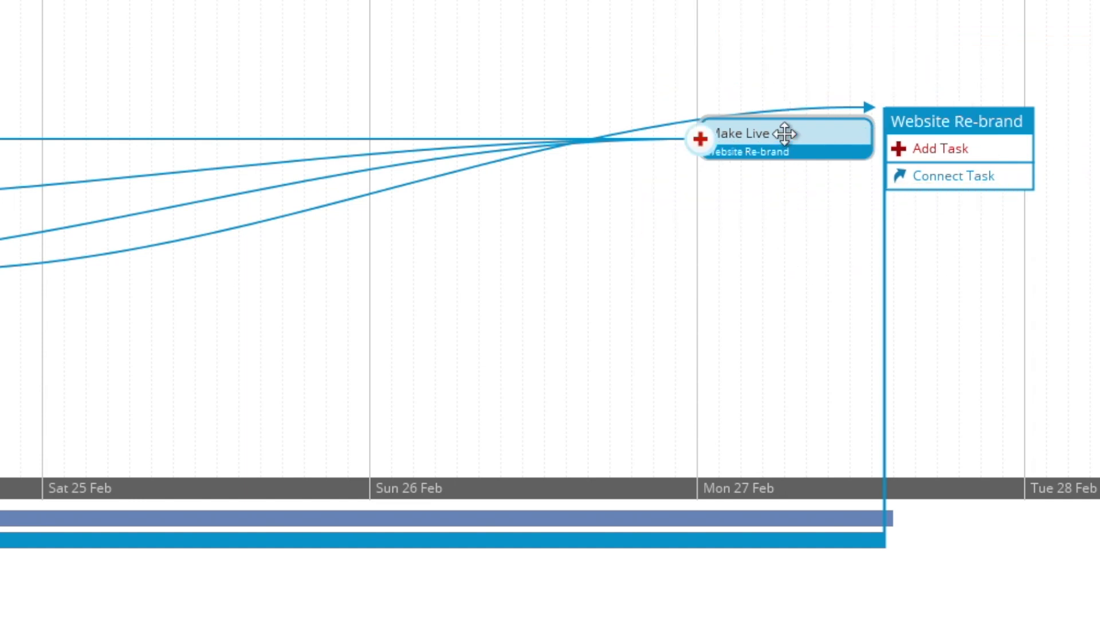
pyautogui.moveTo(786, 133); pyautogui.dragTo(200, 151)
pyautogui.moveTo(488, 150); pyautogui.dragTo(621, 132)
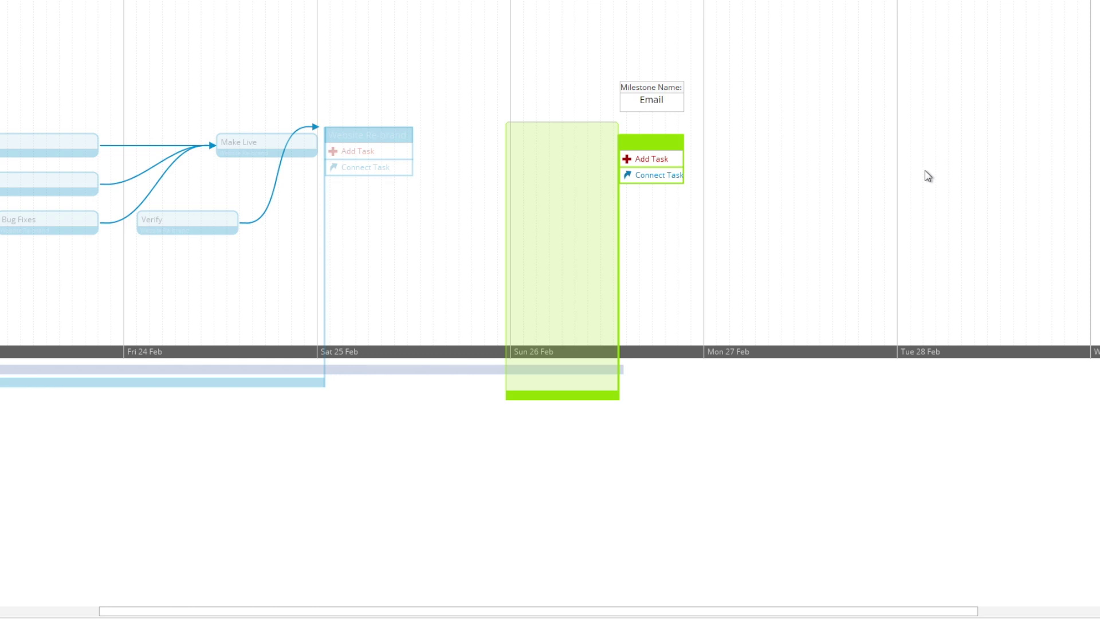
# Step: Move the green Launch Emails milestone later and stretch Email Content Generation to Fri 24 Feb
pyautogui.moveTo(589, 395); pyautogui.dragTo(859, 398)
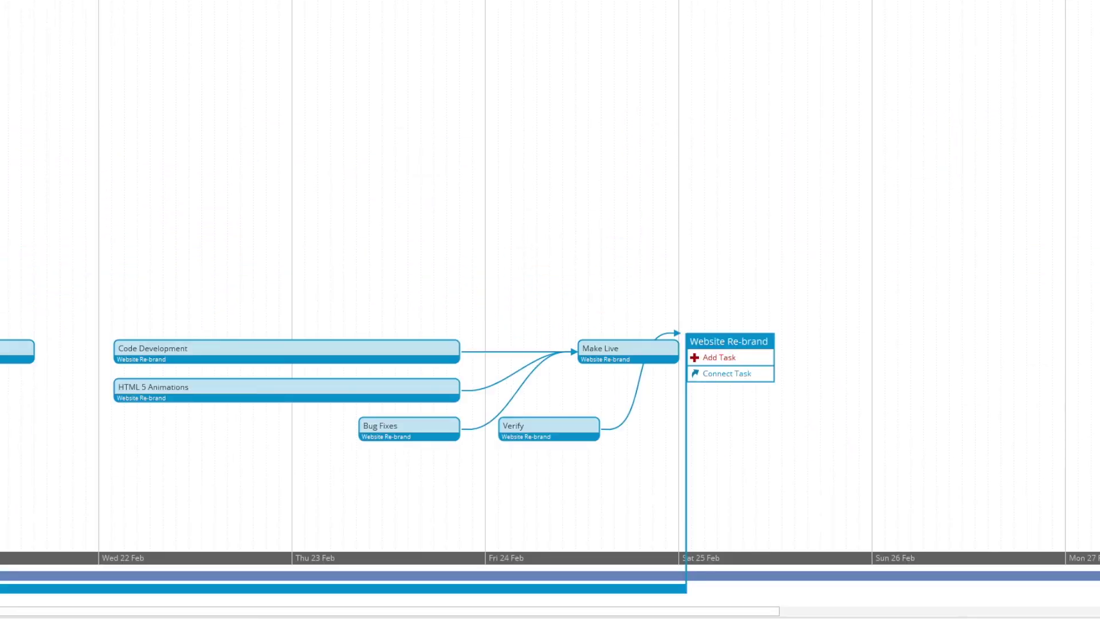
pyautogui.click(20, 224)
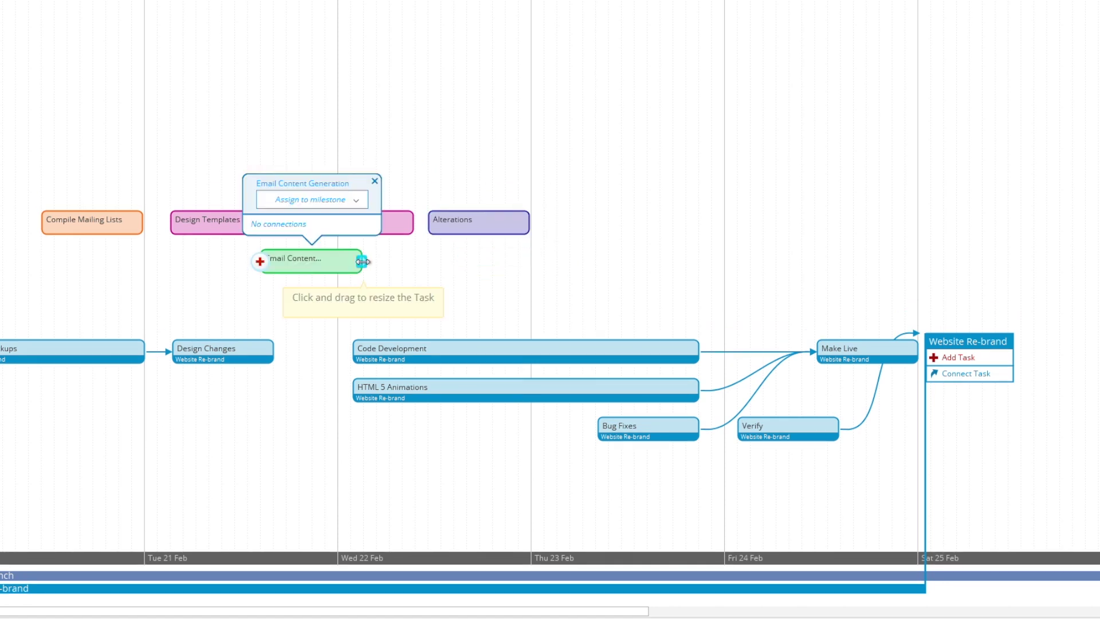
pyautogui.moveTo(362, 262); pyautogui.dragTo(903, 261)
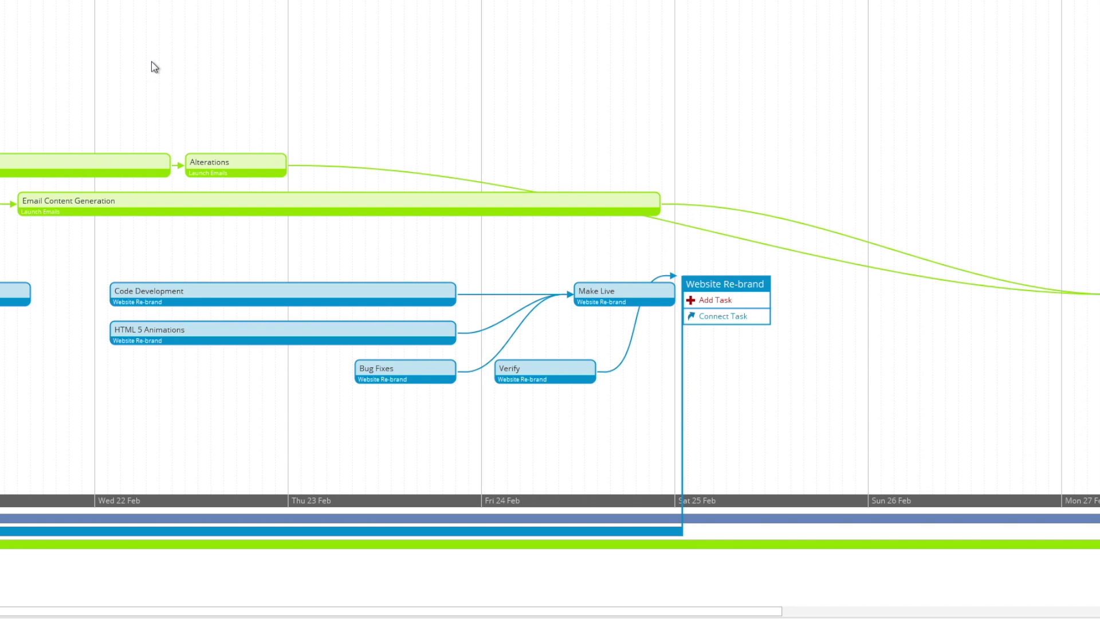
# Step: Add a new task named Banner Designs
pyautogui.click(155, 67)
pyautogui.click(151, 44)
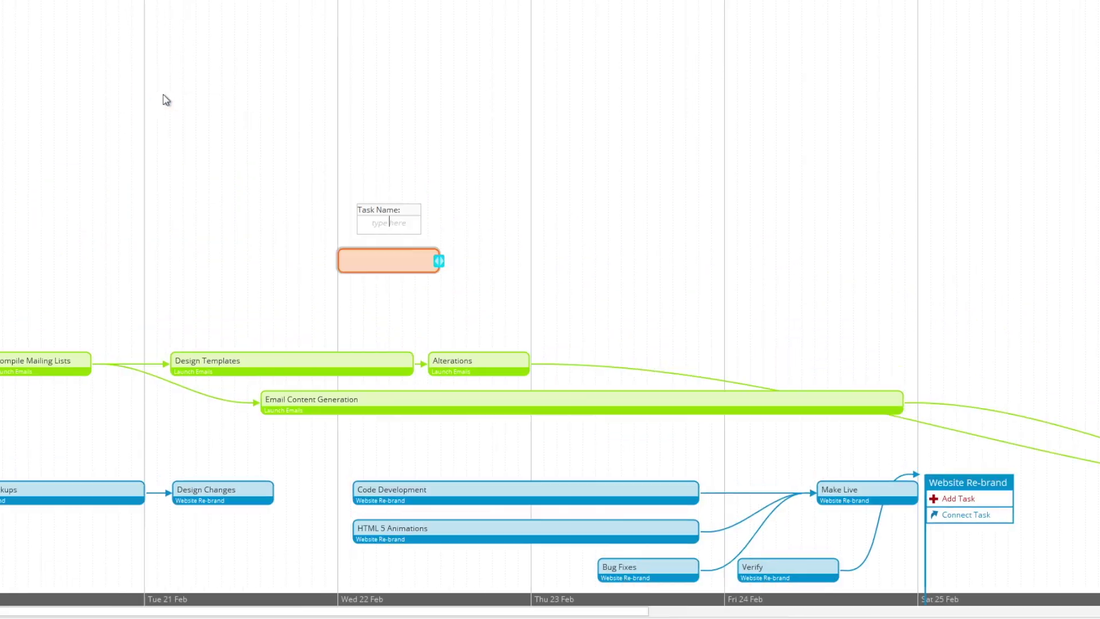
pyautogui.write('Banner Designs')
pyautogui.press('Return')
# Step: Assign Banner Designs to Website Re-brand instead of Launch Emails and move it near Mon 20 Feb
pyautogui.click(390, 210)
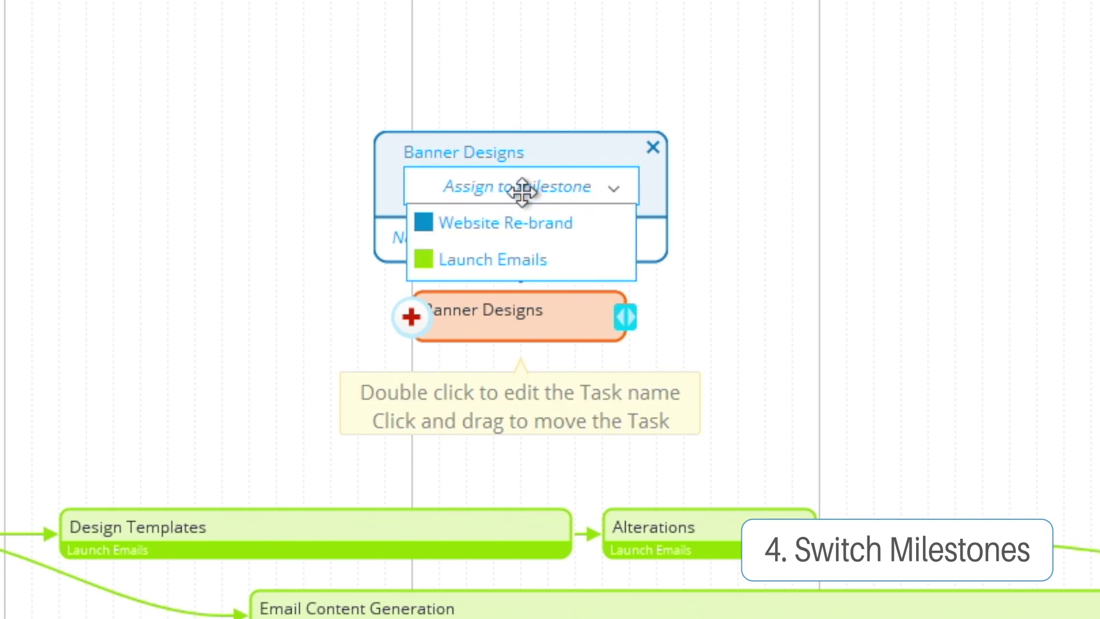
pyautogui.click(516, 257)
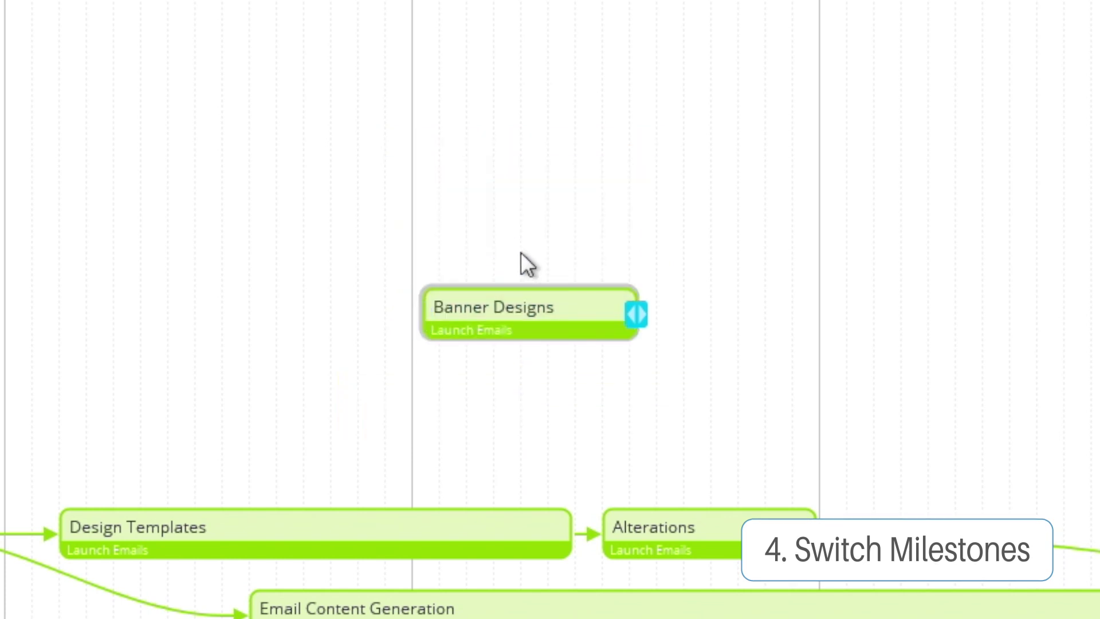
pyautogui.click(534, 311)
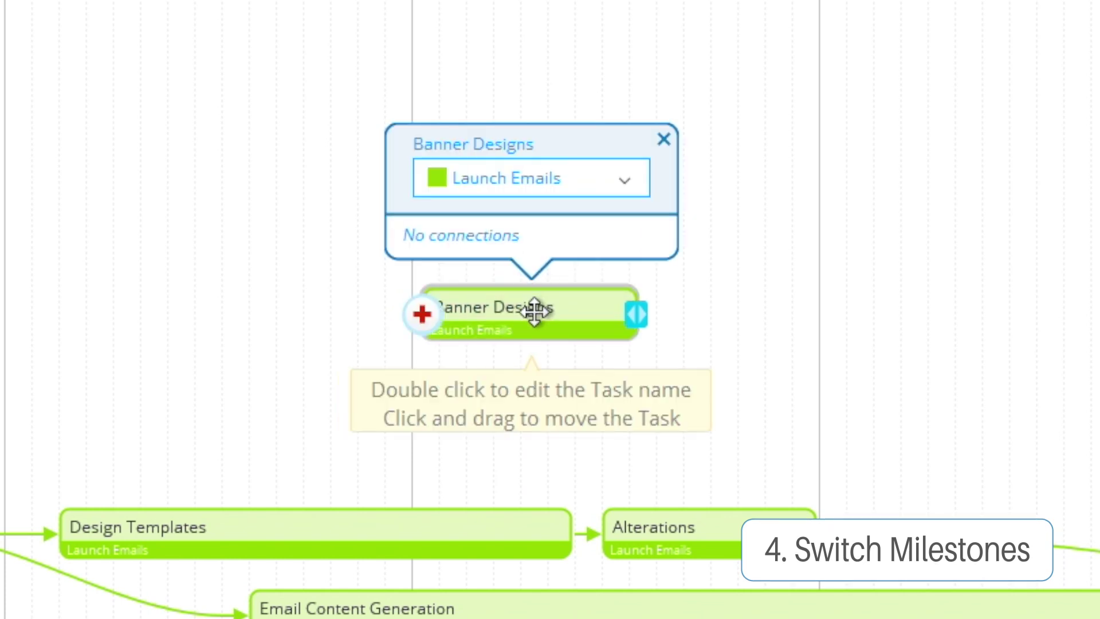
pyautogui.click(534, 181)
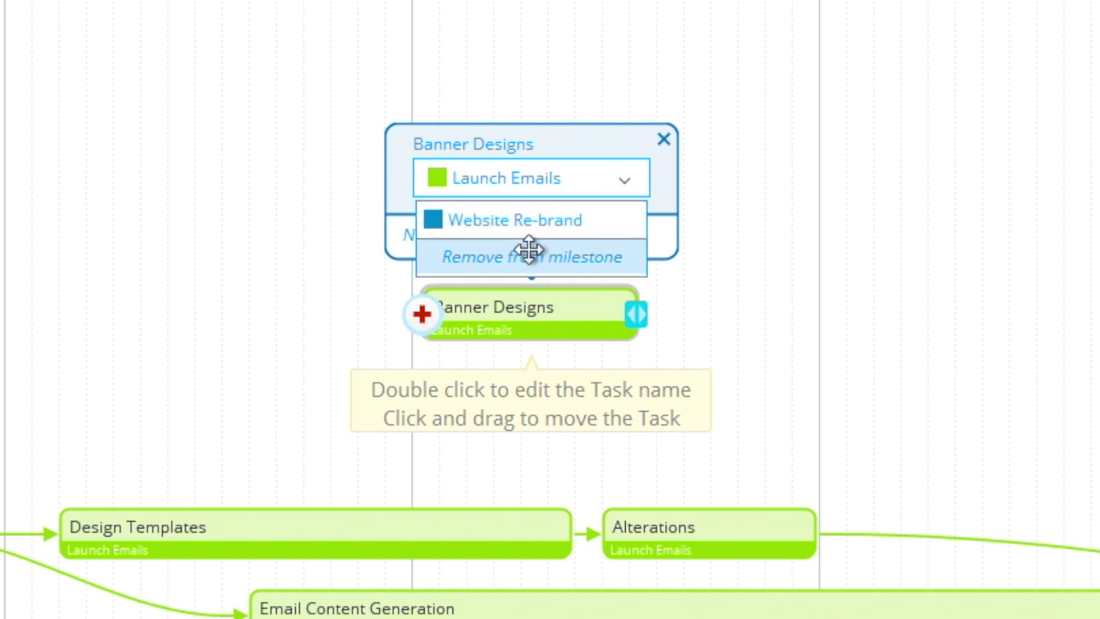
pyautogui.click(528, 224)
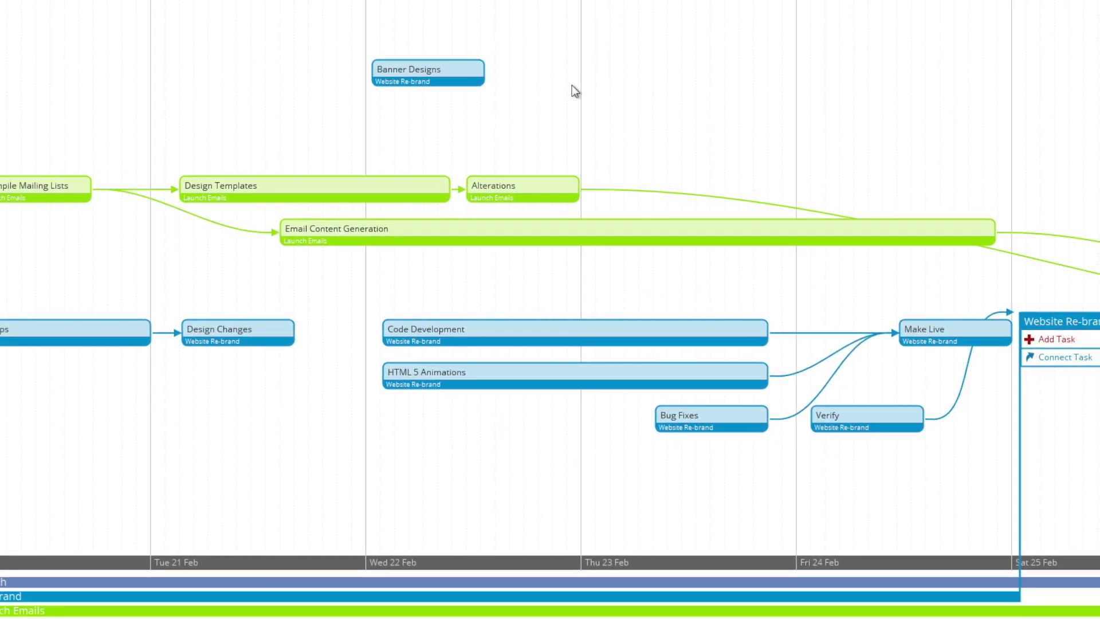
pyautogui.moveTo(429, 70)
pyautogui.moveTo(429, 70); pyautogui.dragTo(149, 370)
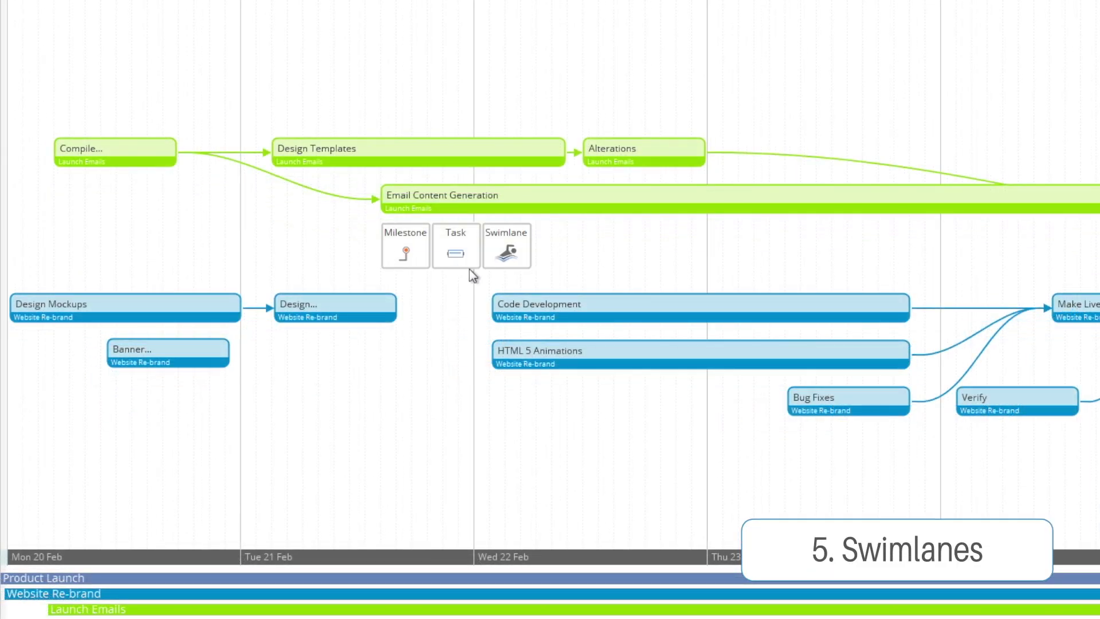
# Step: Add a Creative Media swimlane around the blue Website Re-brand tasks
pyautogui.click(505, 259)
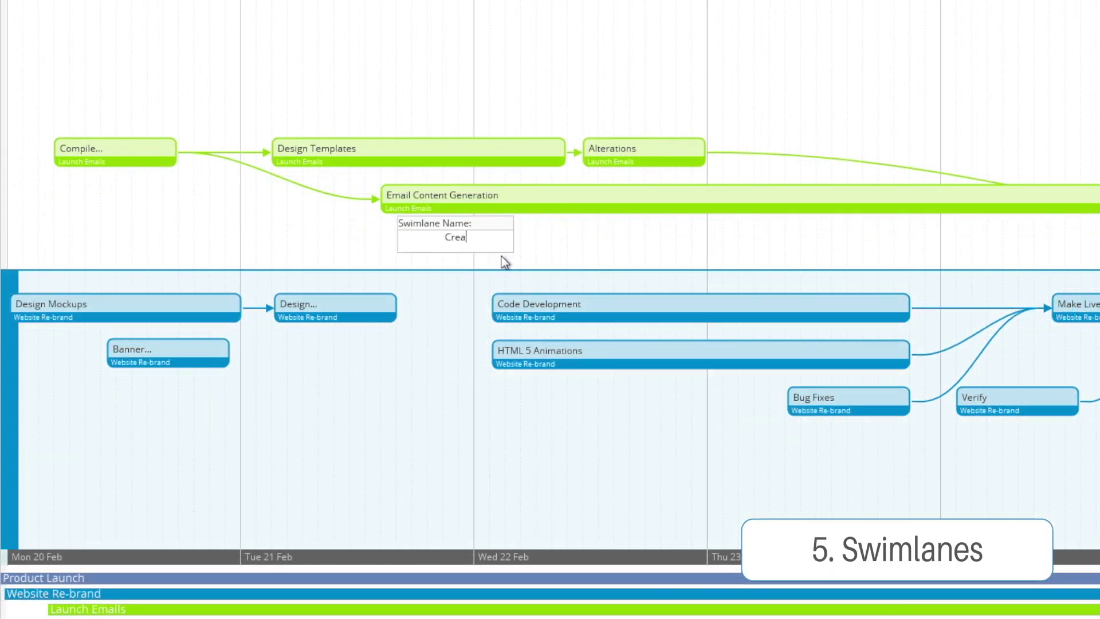
pyautogui.write('Creative Media')
pyautogui.press('Return')
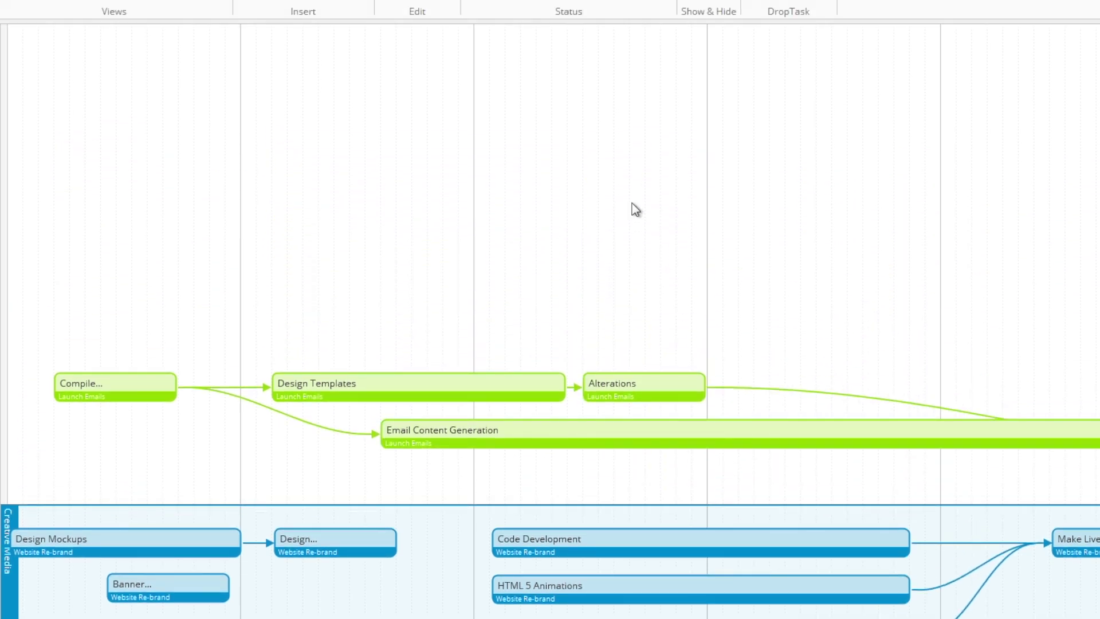
# Step: Add a Marketing swimlane above it and shrink it from the top around the green tasks
pyautogui.doubleClick(635, 209)
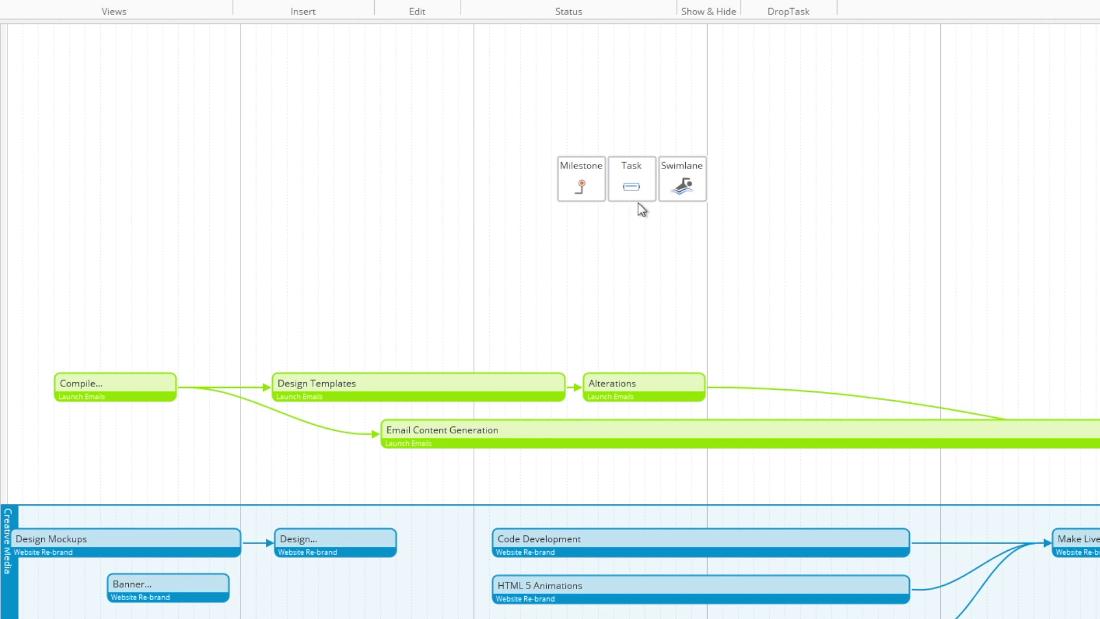
pyautogui.click(678, 189)
pyautogui.write('Marketing')
pyautogui.press('Return')
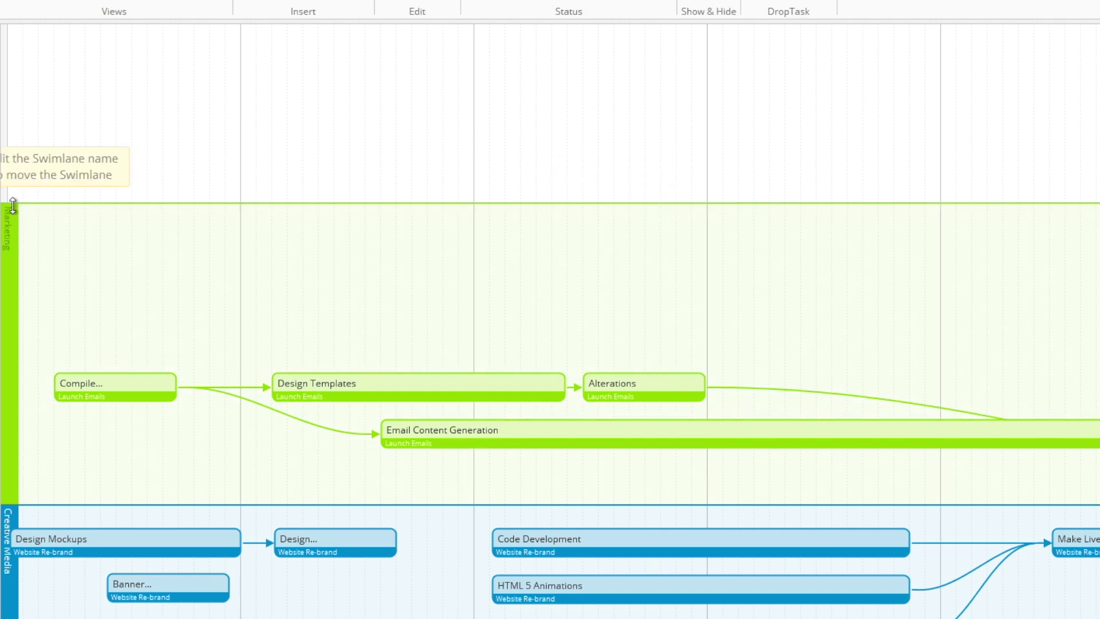
pyautogui.moveTo(15, 205); pyautogui.dragTo(12, 348)
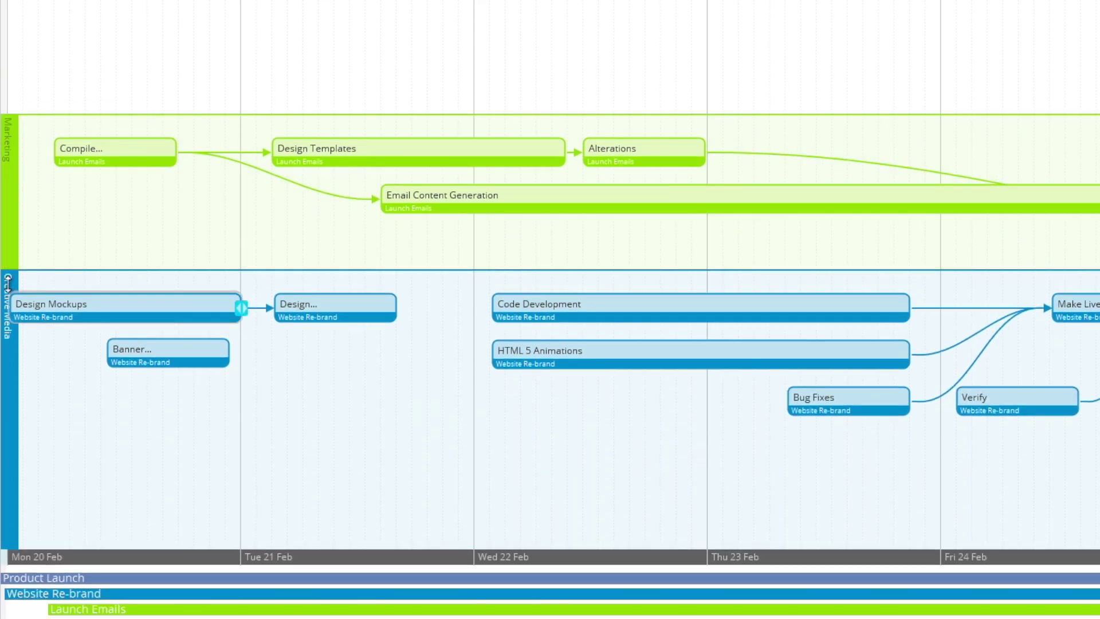
# Step: Raise the lane boundary, move Make Live into Marketing and Design Templates into Creative Media
pyautogui.moveTo(8, 270)
pyautogui.mouseDown()
pyautogui.moveTo(8, 9)
pyautogui.moveTo(4, 275)
pyautogui.mouseUp()
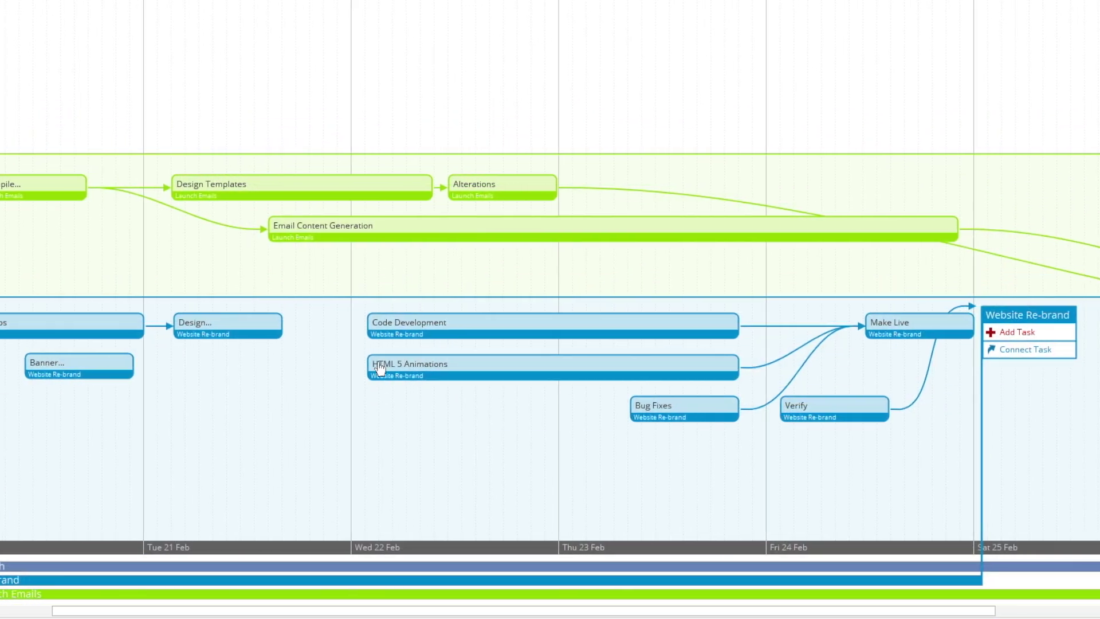
pyautogui.moveTo(921, 320); pyautogui.dragTo(840, 304)
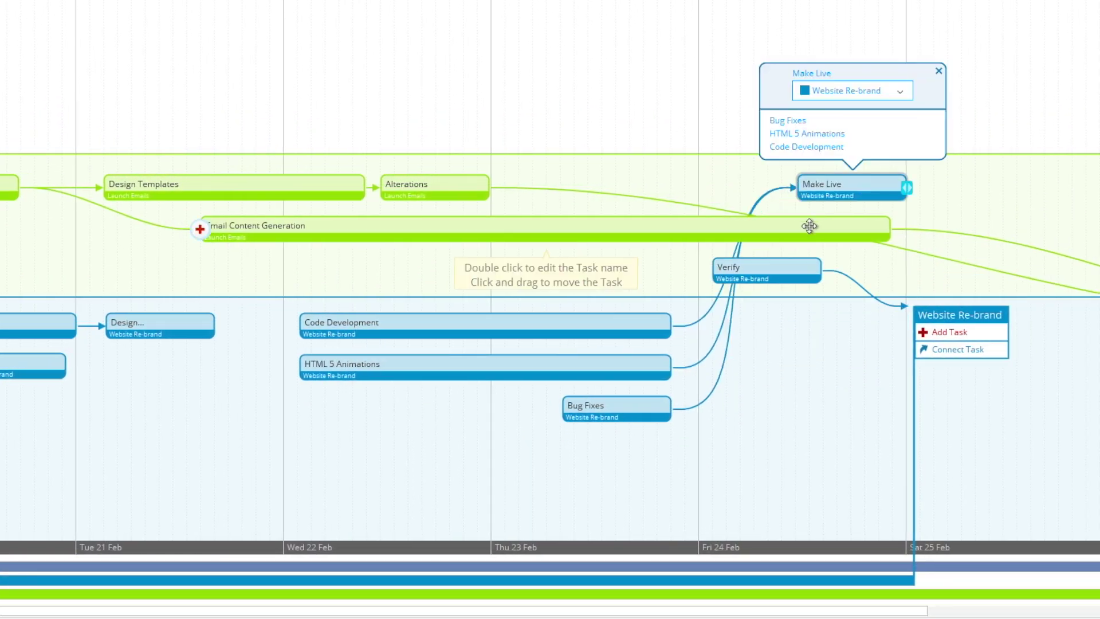
pyautogui.moveTo(216, 184); pyautogui.dragTo(216, 416)
pyautogui.click(1001, 90)
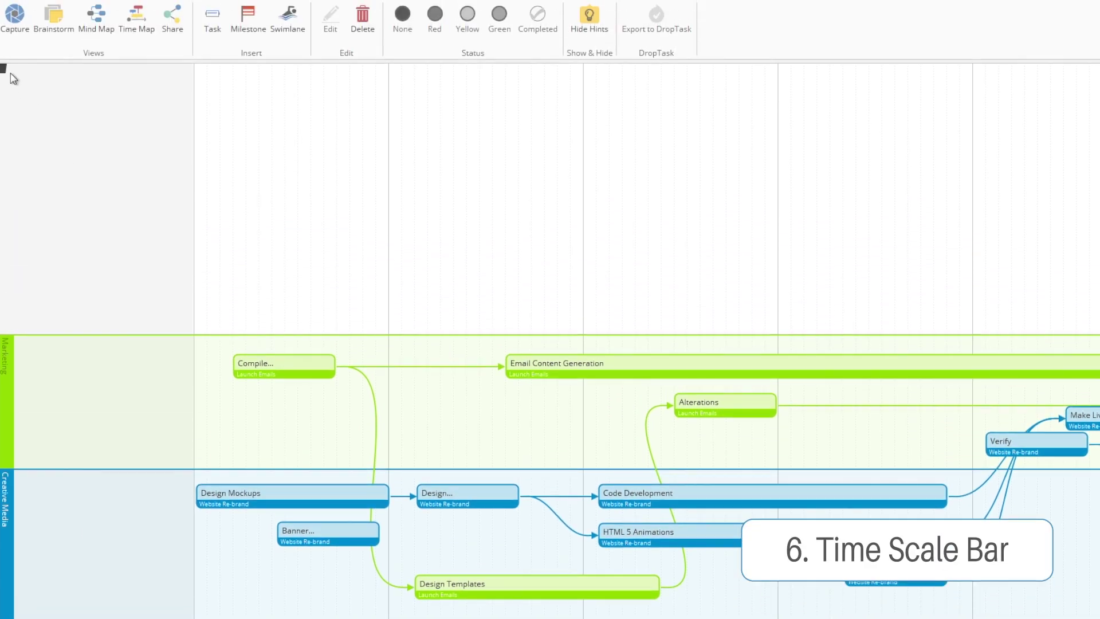
# Step: Drag the time scale marker onto the timeline before the first tasks, then select Compile Mailing Lists
pyautogui.moveTo(5, 72)
pyautogui.mouseDown()
pyautogui.moveTo(395, 109)
pyautogui.moveTo(970, 140)
pyautogui.moveTo(160, 158)
pyautogui.mouseUp()
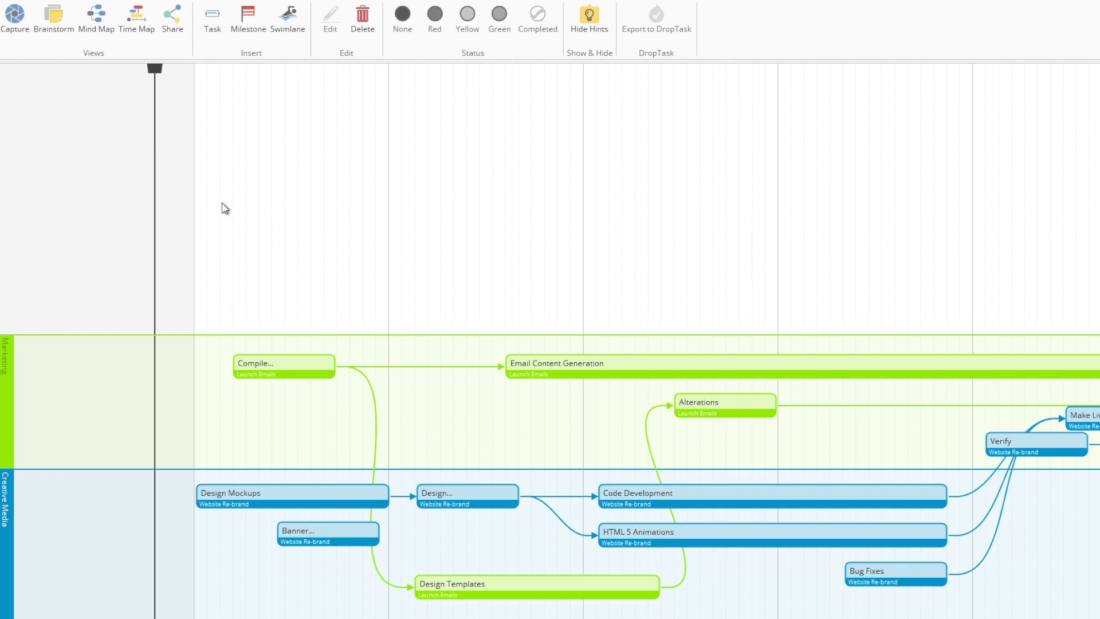
pyautogui.click(286, 363)
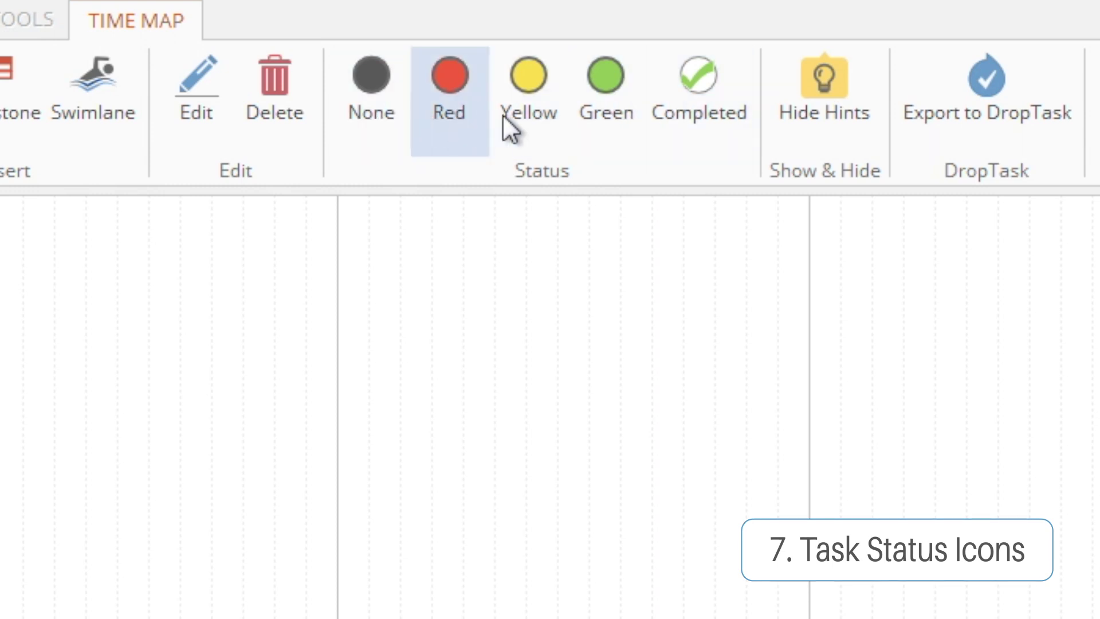
# Step: Give Compile Mailing Lists and Design Mockups green status; mark Banner Designs and Design Changes completed
pyautogui.click(609, 118)
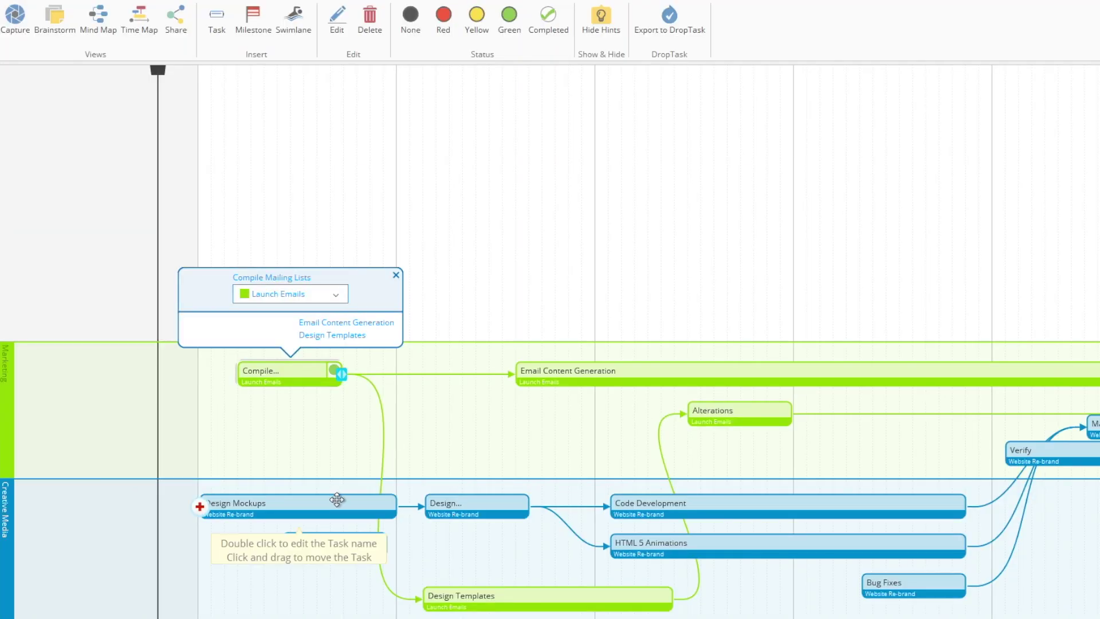
pyautogui.click(337, 501)
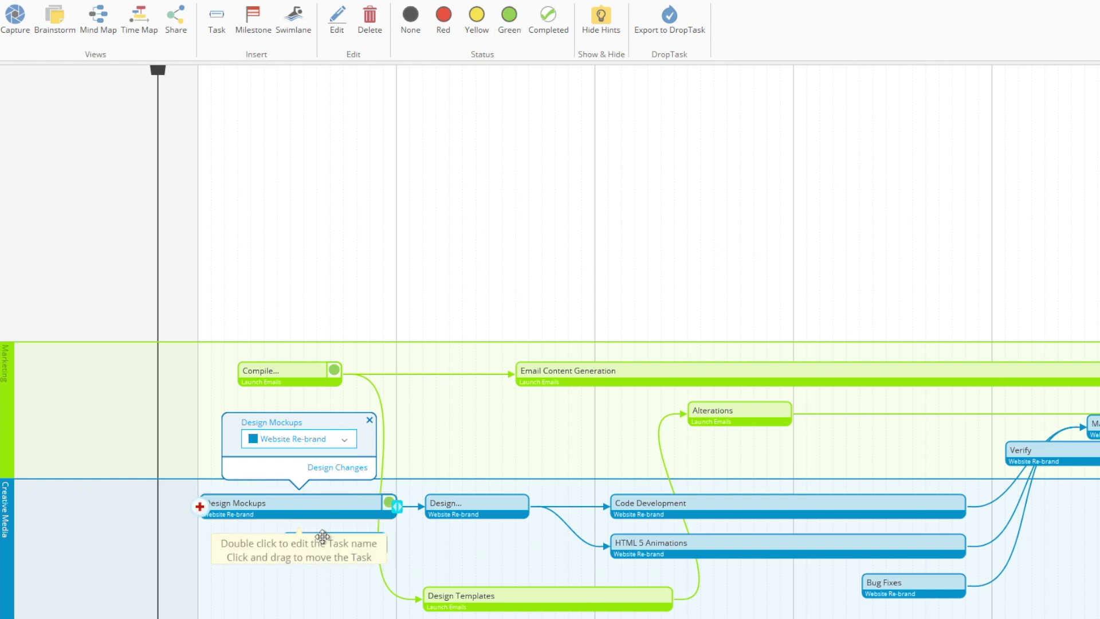
pyautogui.click(289, 543)
pyautogui.click(519, 26)
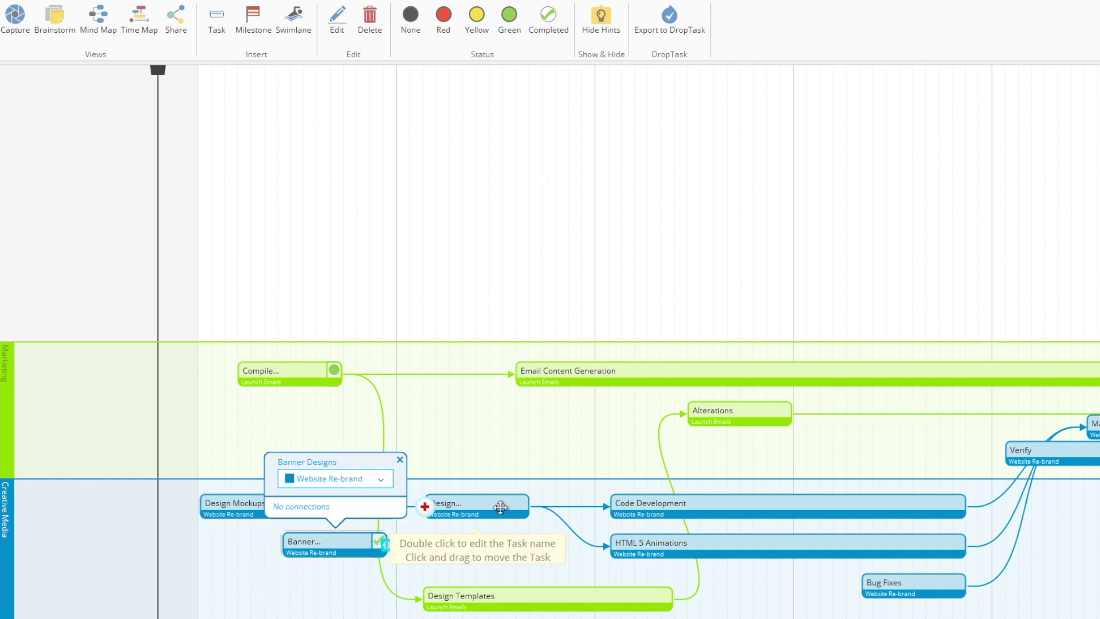
pyautogui.click(453, 504)
pyautogui.click(548, 20)
pyautogui.click(447, 596)
# Step: Give Design Templates a red status and Alterations a yellow status
pyautogui.click(445, 18)
pyautogui.click(577, 560)
pyautogui.click(477, 17)
# Step: Move the time marker later so earlier tasks grey out
pyautogui.click(161, 75)
pyautogui.moveTo(162, 74); pyautogui.dragTo(478, 107)
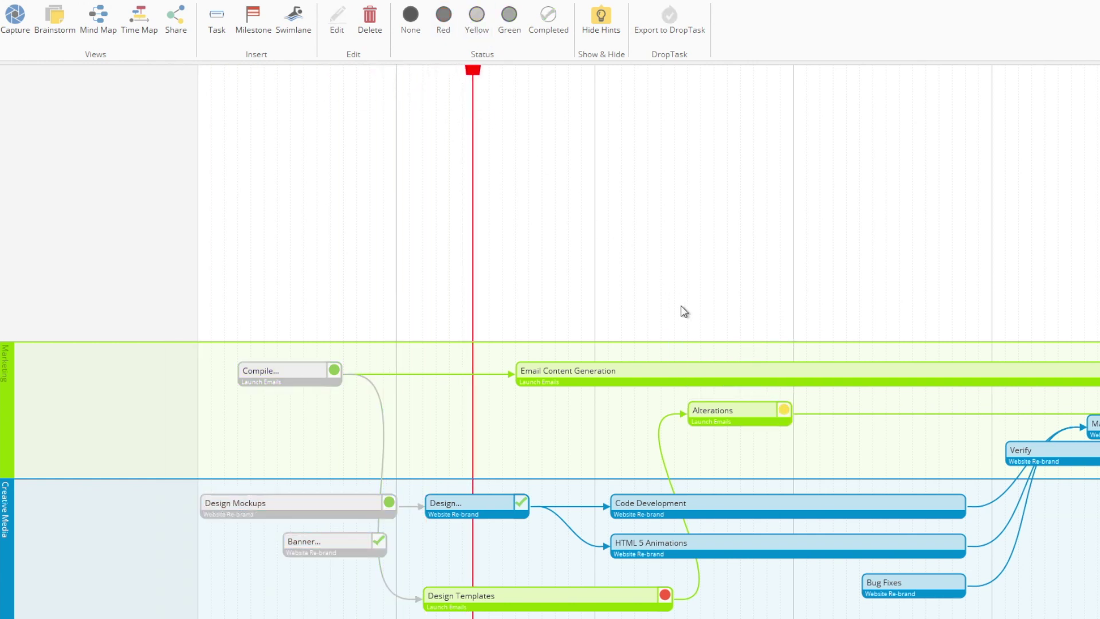
pyautogui.click(712, 373)
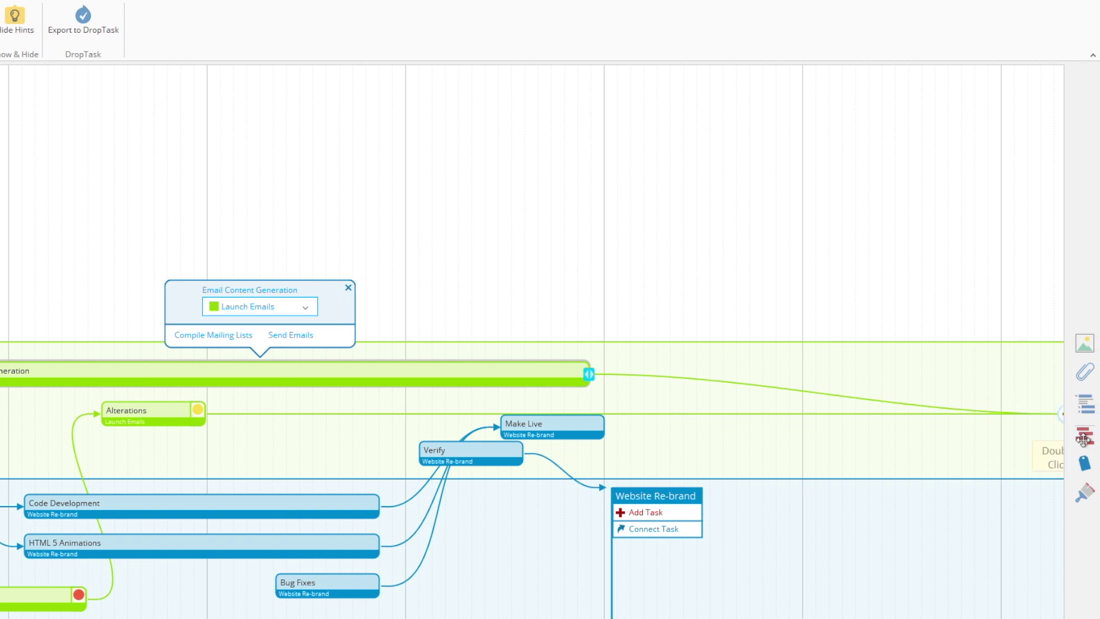
# Step: Raise Email Content Generation's progress to 45% and set its status to yellow
pyautogui.click(1083, 439)
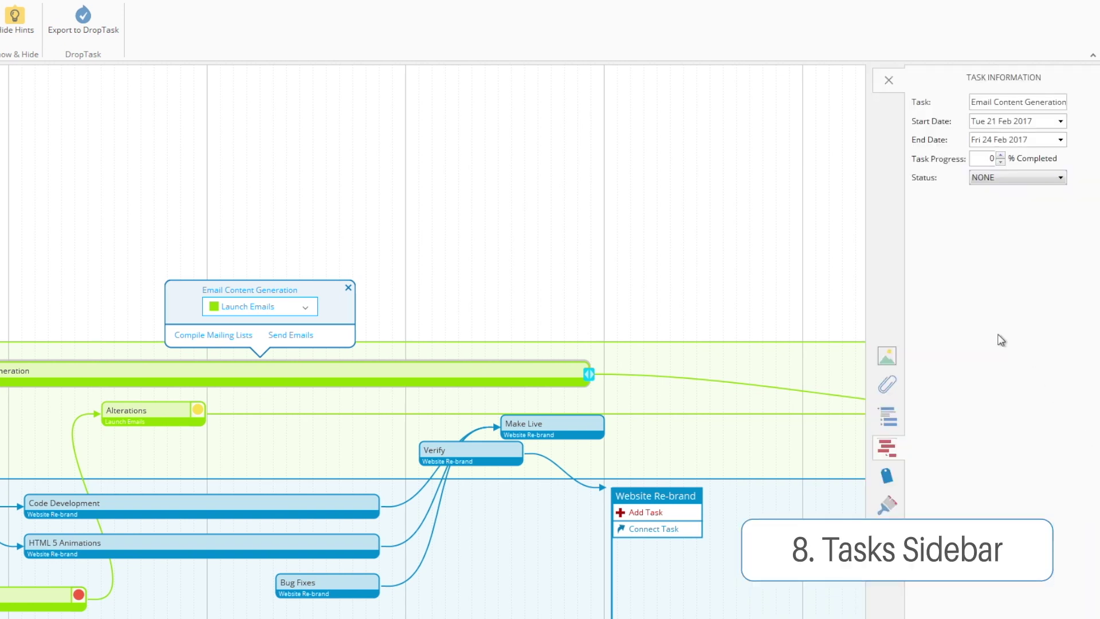
pyautogui.click(1001, 157)
pyautogui.click(1001, 156)
pyautogui.click(1001, 156)
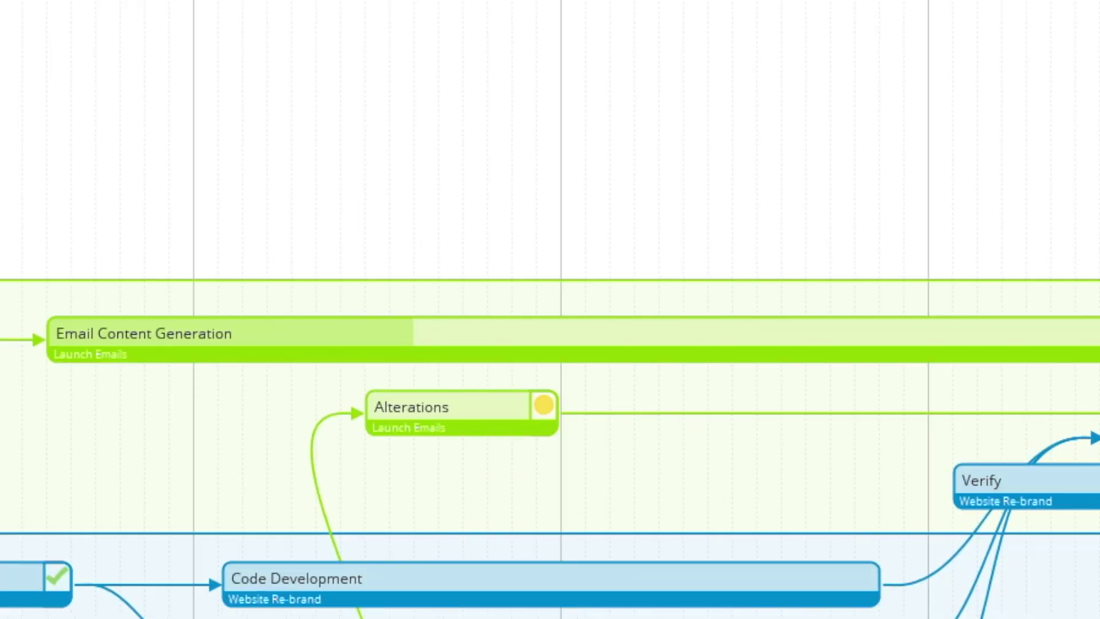
pyautogui.press('Up')
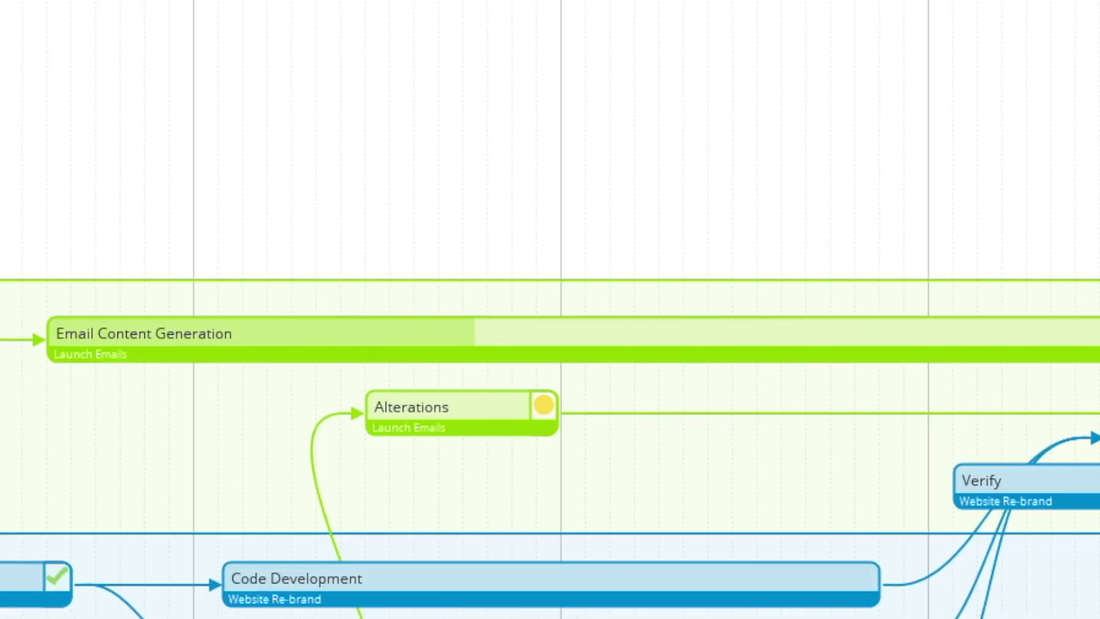
pyautogui.press('Up')
pyautogui.press('Up')
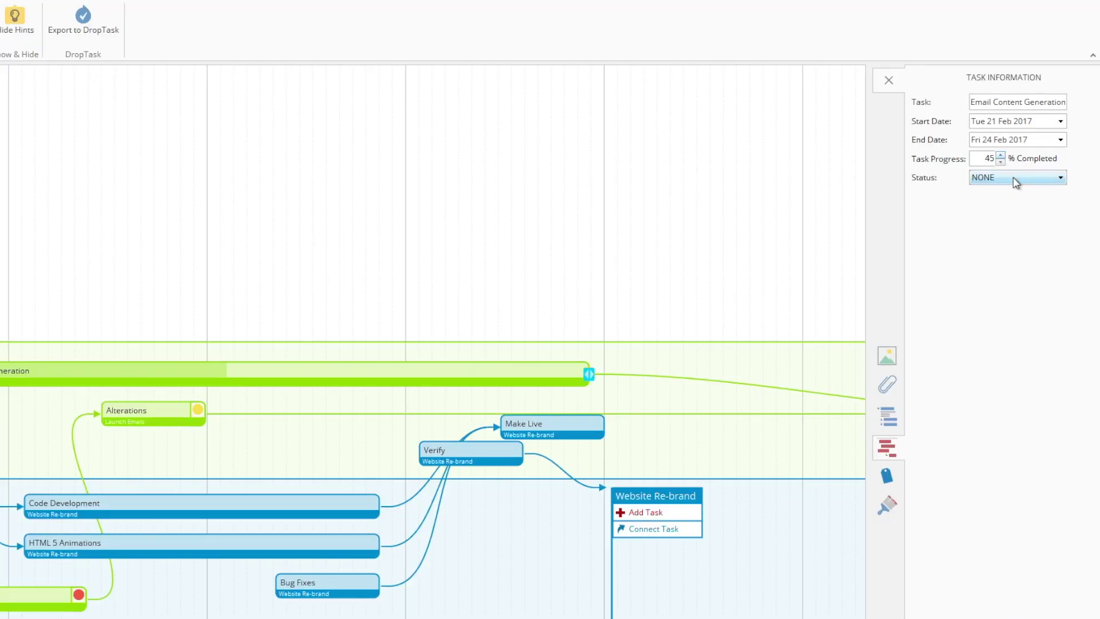
pyautogui.click(1013, 177)
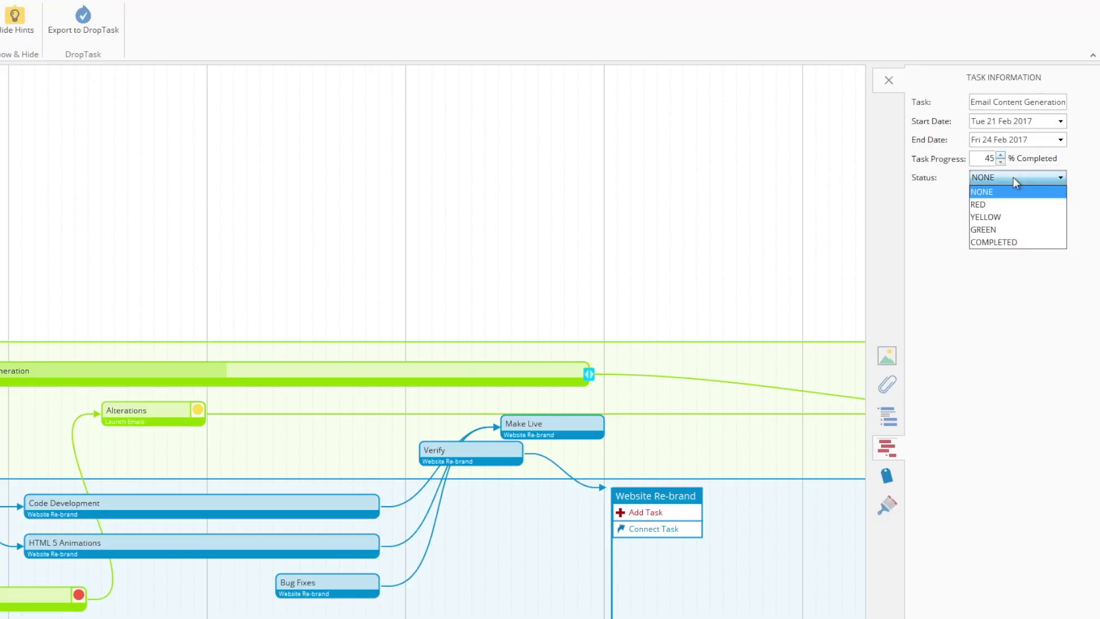
pyautogui.click(1009, 223)
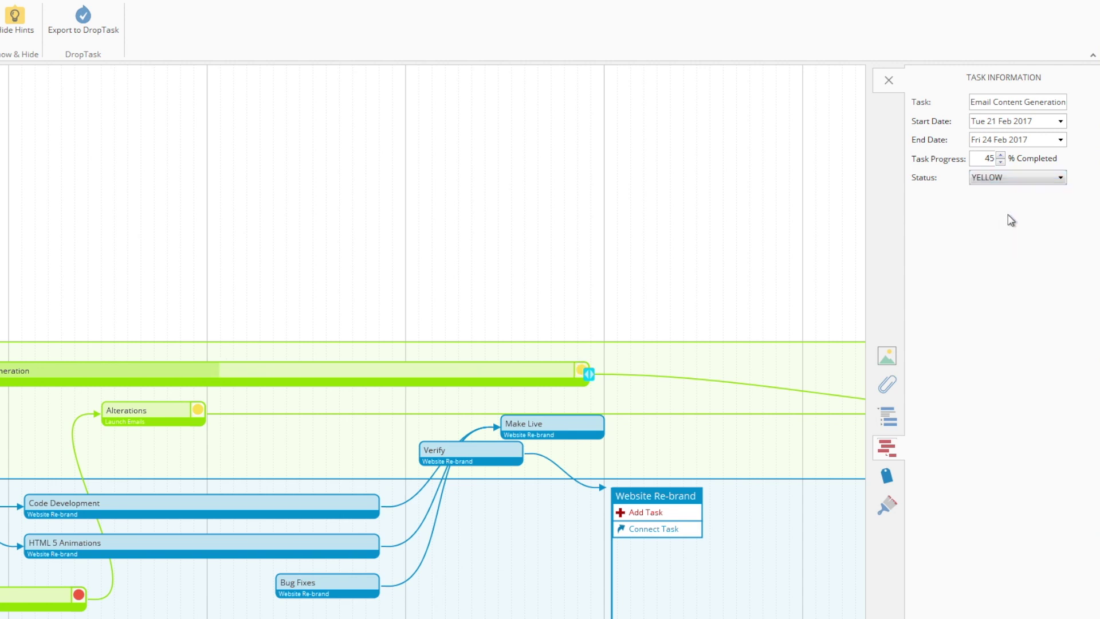
# Step: Try end dates 22 and 23 Feb, reset to Fri 24 Feb, and close the details
pyautogui.click(1062, 140)
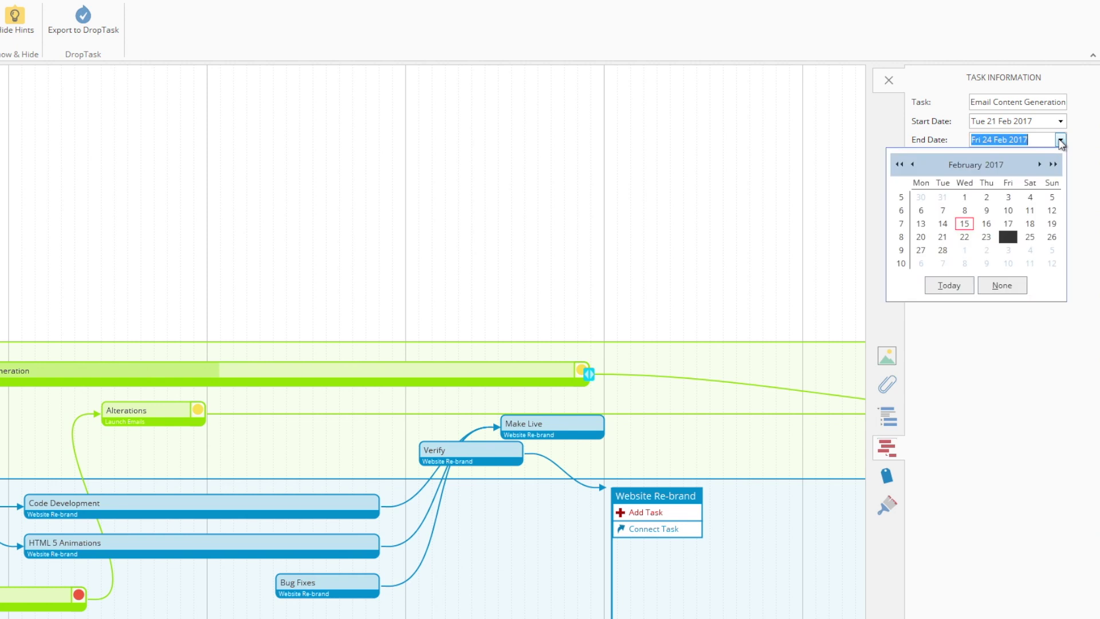
pyautogui.press('Left')
pyautogui.press('Left')
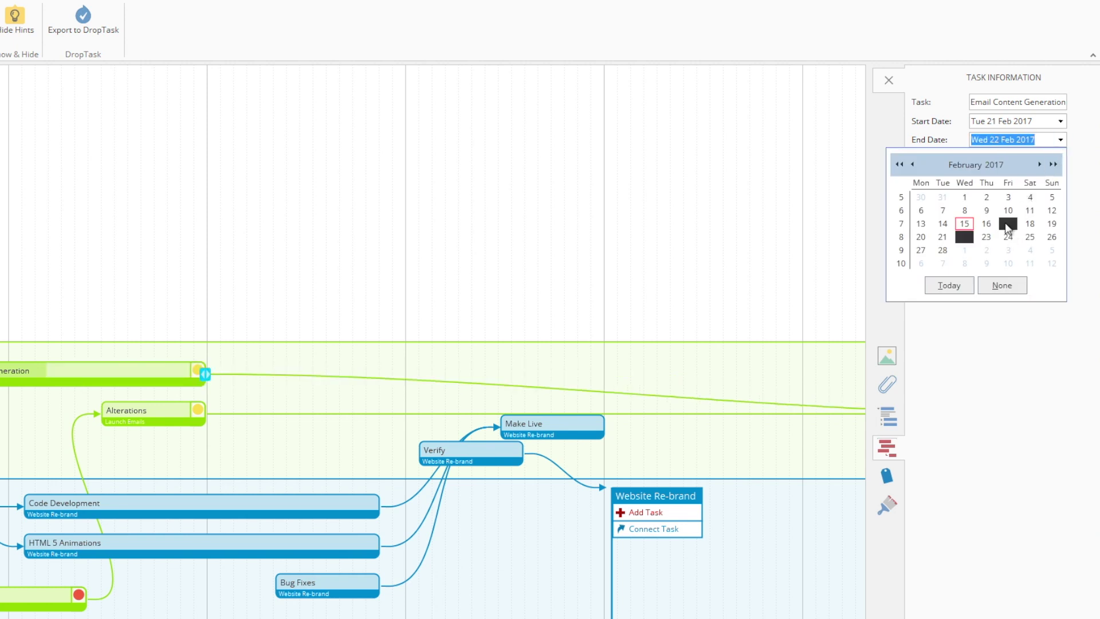
pyautogui.click(1003, 236)
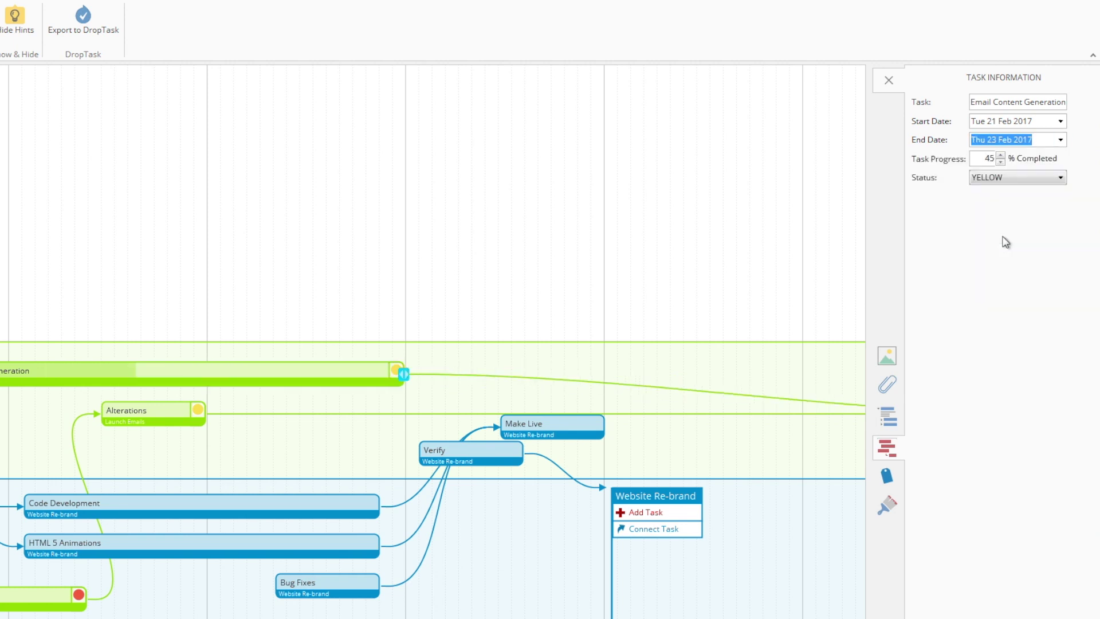
pyautogui.click(1062, 140)
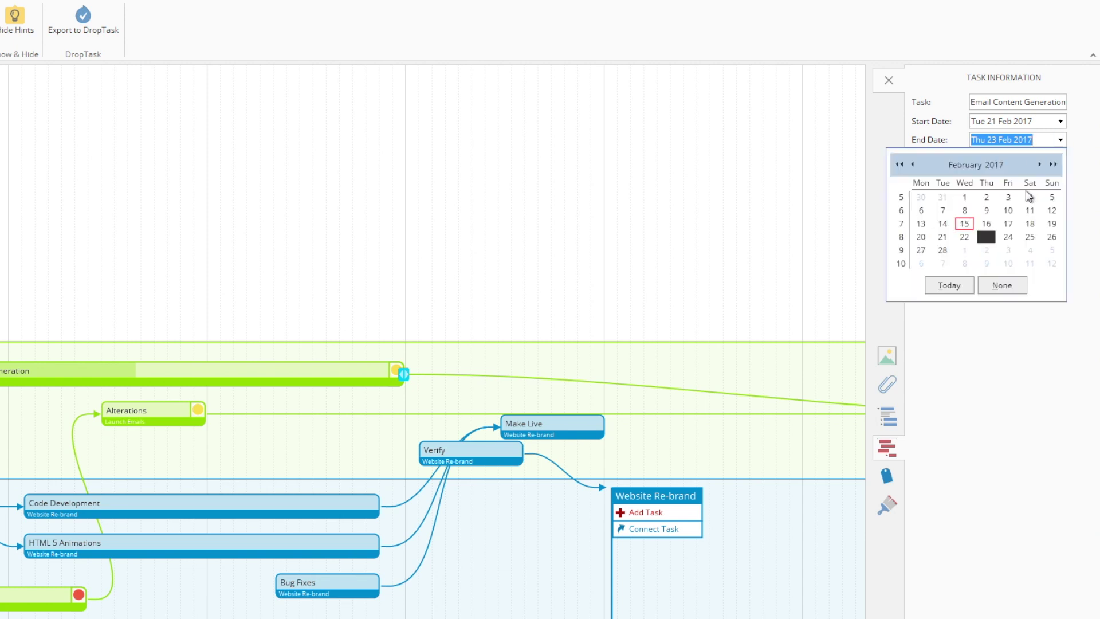
pyautogui.click(1026, 236)
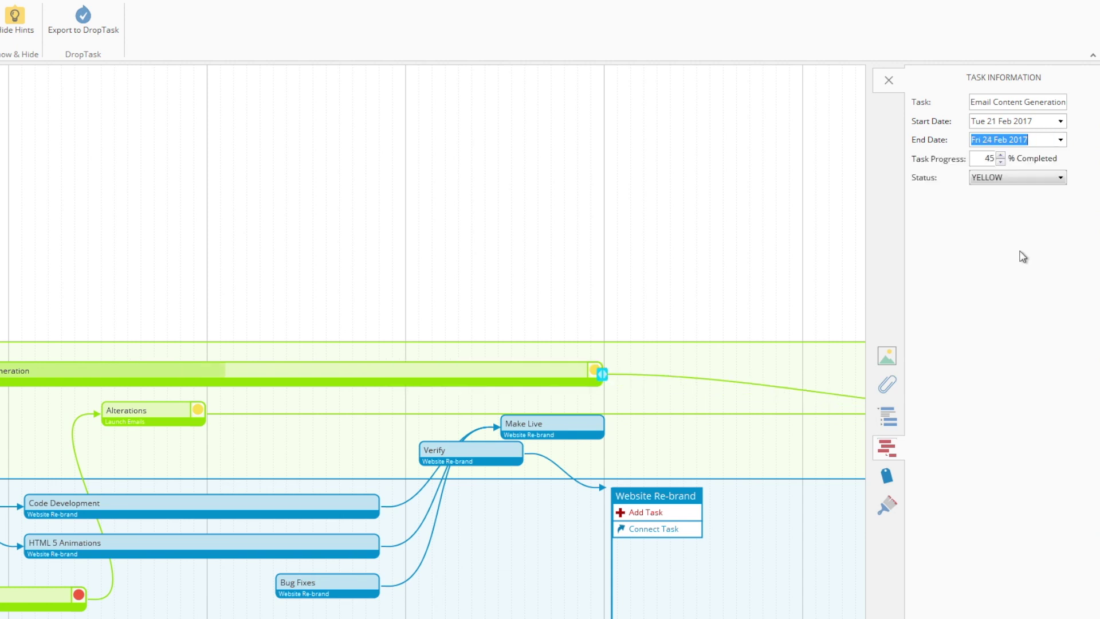
pyautogui.click(890, 456)
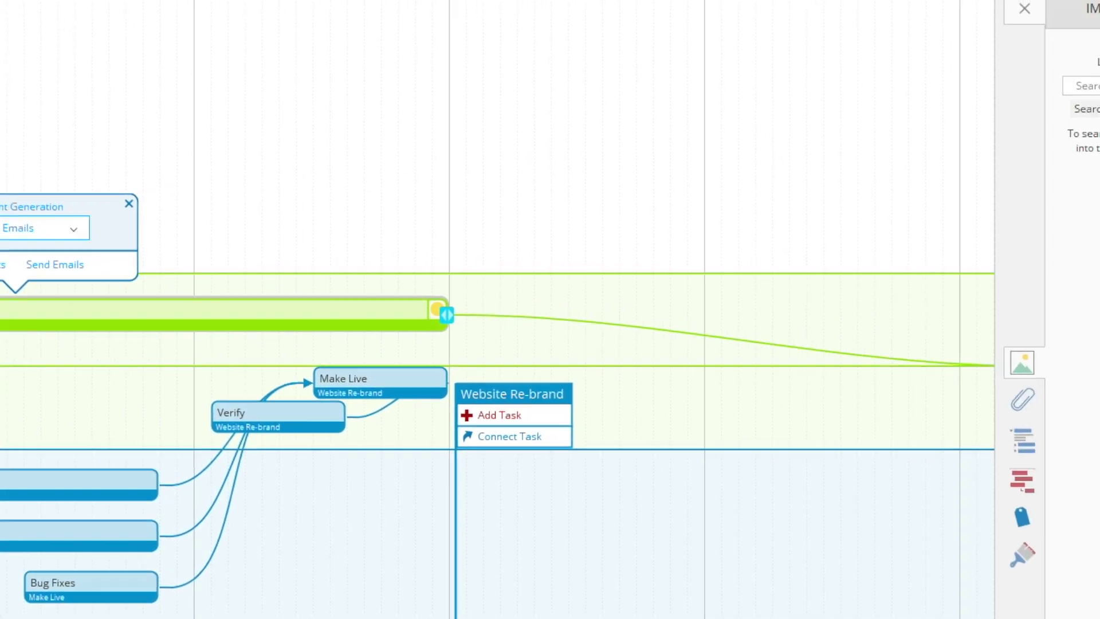
# Step: Search the image library for 'letter' and add the envelope image to Email Content Generation
pyautogui.click(1010, 35)
pyautogui.click(941, 29)
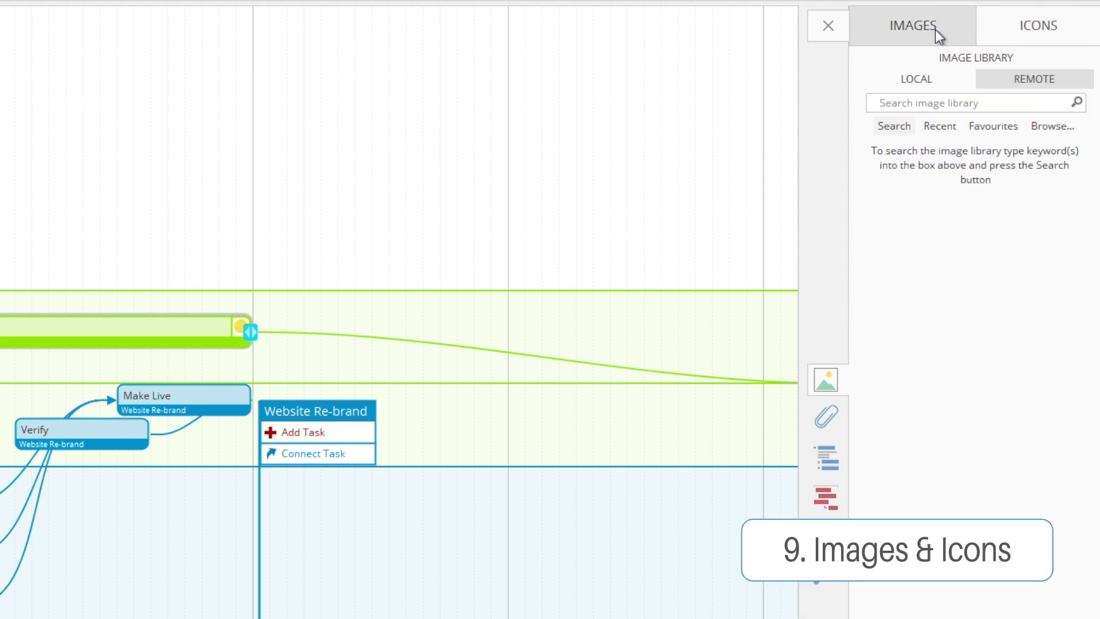
pyautogui.click(933, 101)
pyautogui.write('letter')
pyautogui.press('Return')
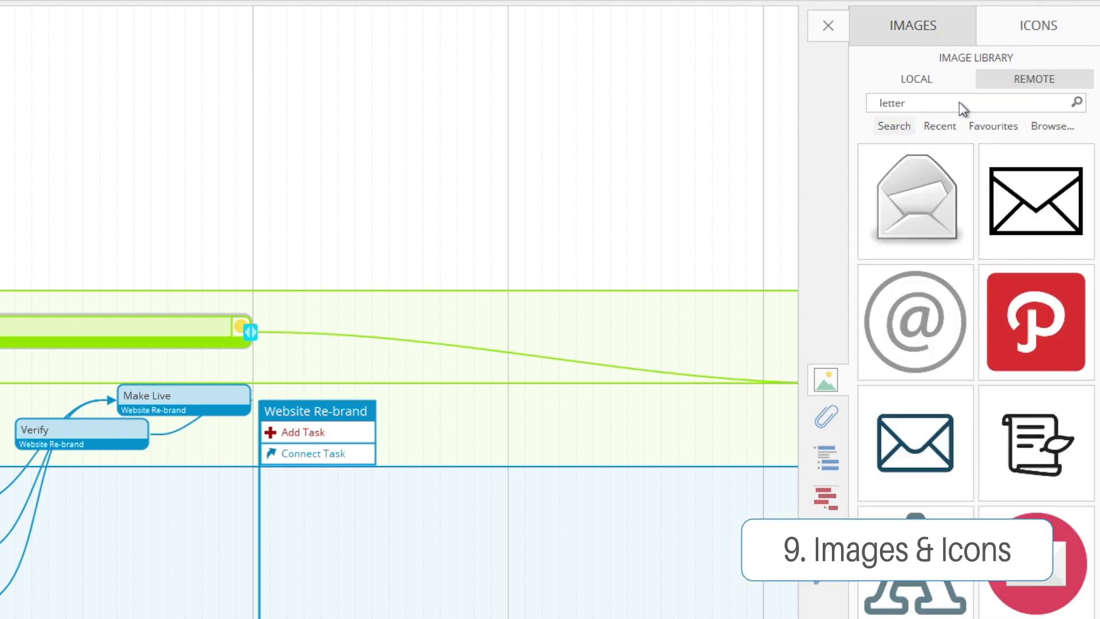
pyautogui.moveTo(916, 195)
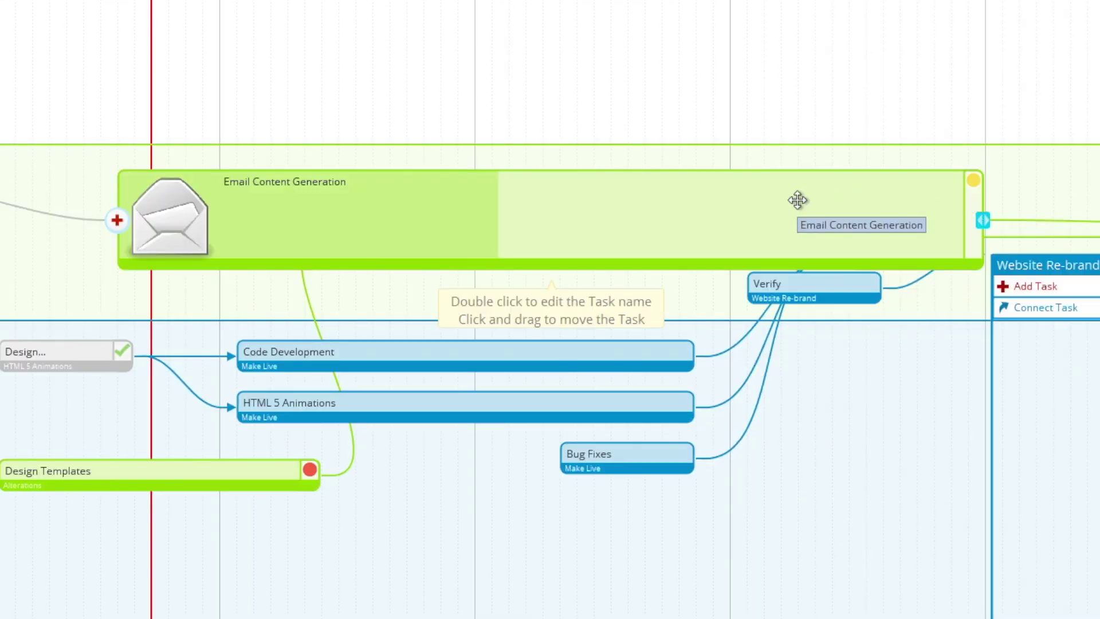
pyautogui.moveTo(796, 199); pyautogui.dragTo(901, 115)
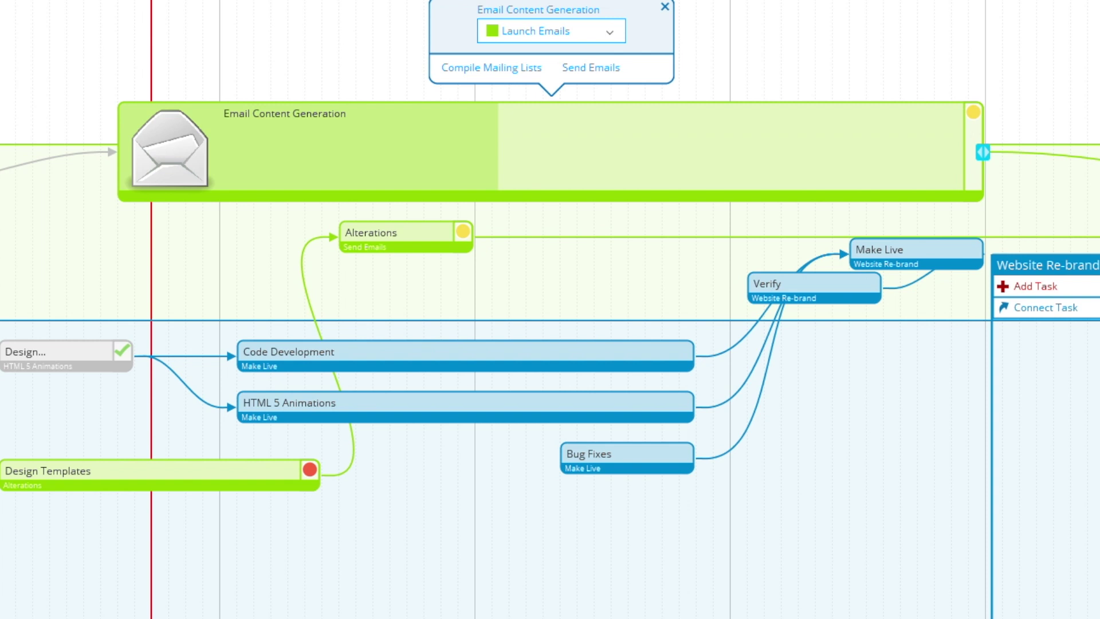
# Step: Search images for 'tick' and put an enlarged green tick image on the Verify task
pyautogui.click(787, 283)
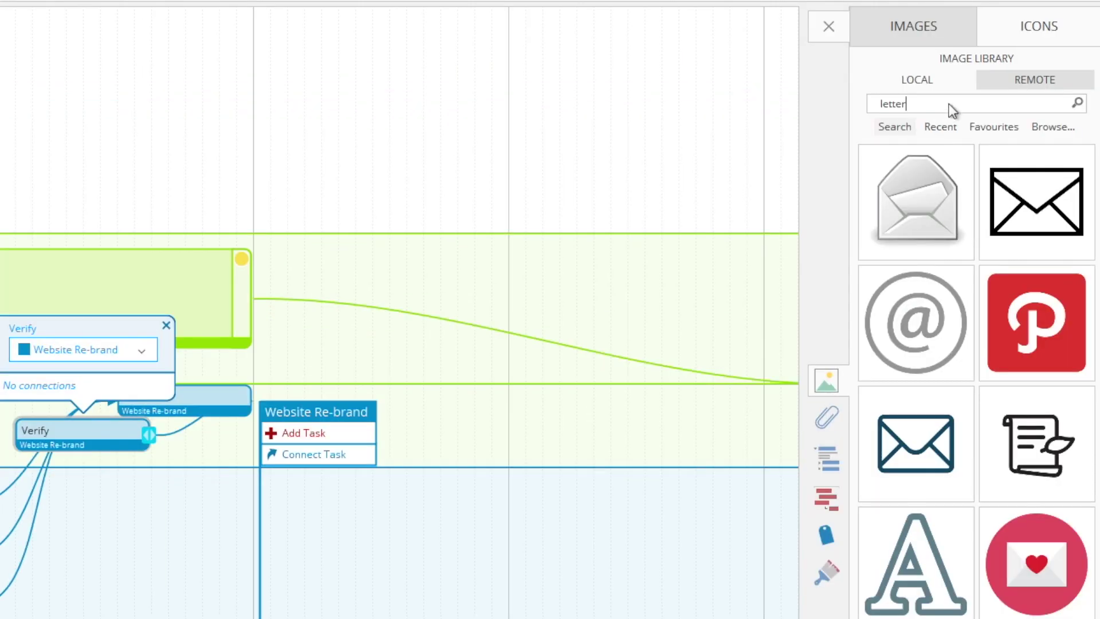
pyautogui.moveTo(951, 109); pyautogui.dragTo(858, 101)
pyautogui.write('tick')
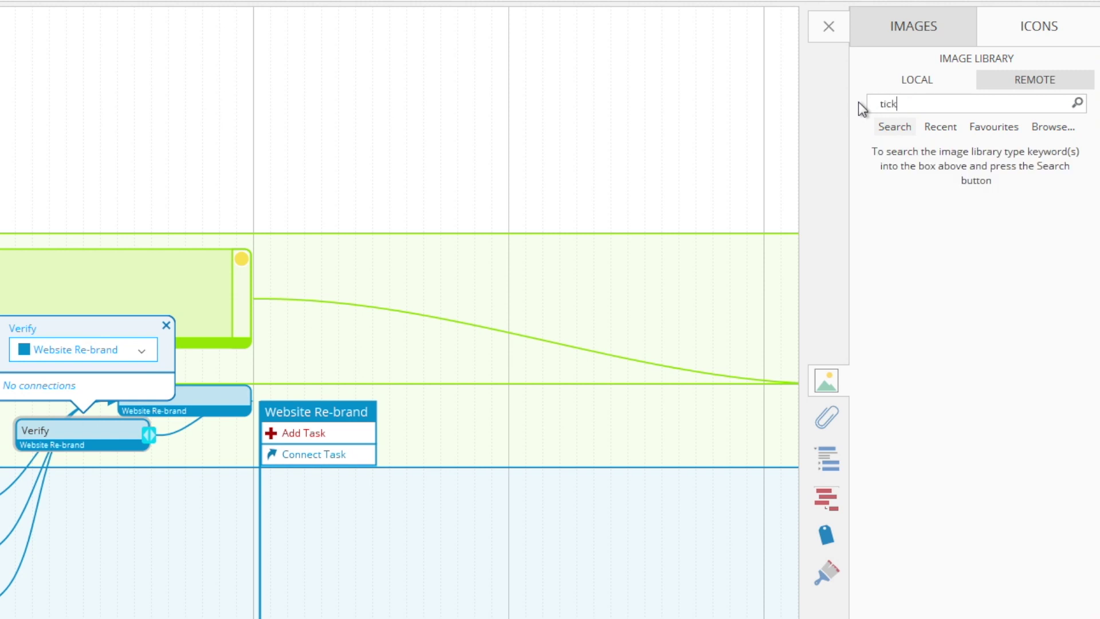
pyautogui.press('Return')
pyautogui.click(917, 317)
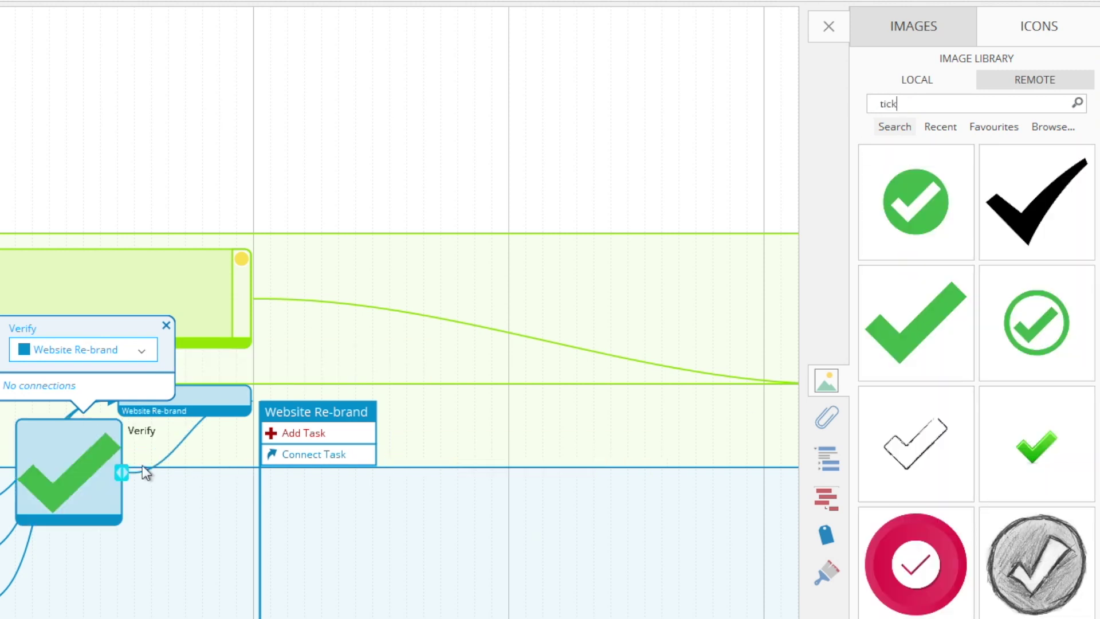
pyautogui.moveTo(121, 472); pyautogui.dragTo(167, 469)
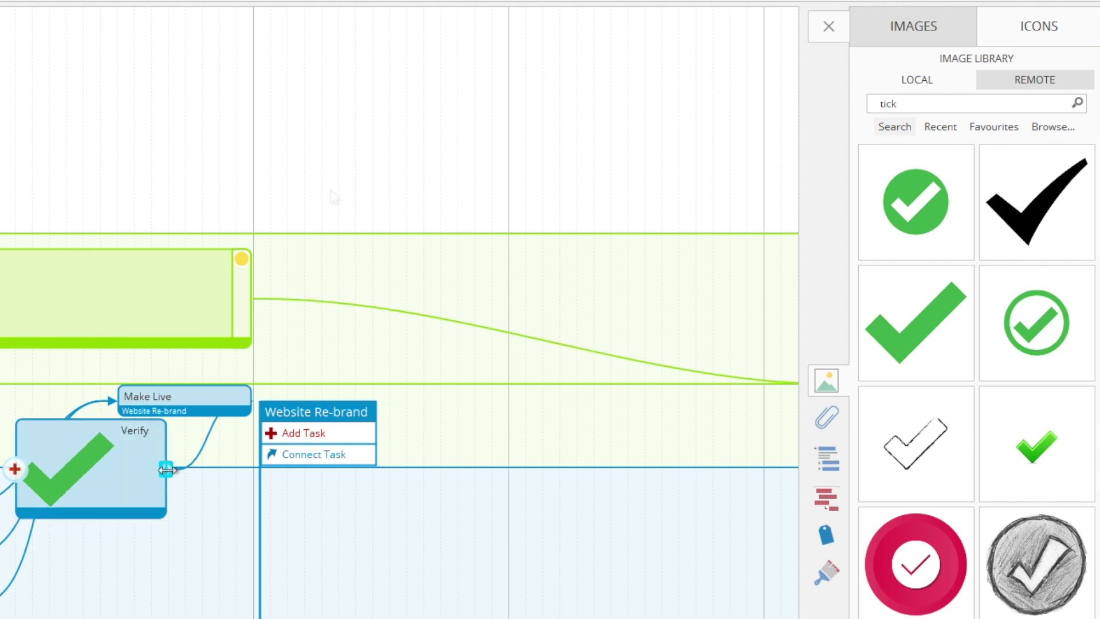
# Step: Give Email Content Generation a green number 3 icon from the Numbers icon set
pyautogui.click(191, 261)
pyautogui.click(1014, 29)
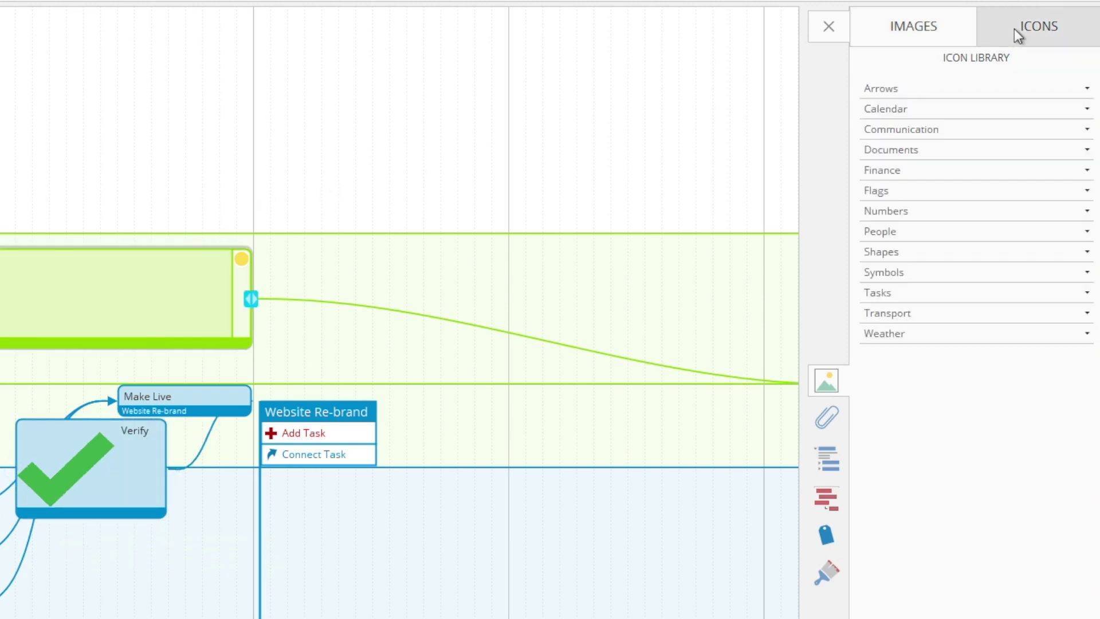
pyautogui.click(929, 111)
pyautogui.click(929, 130)
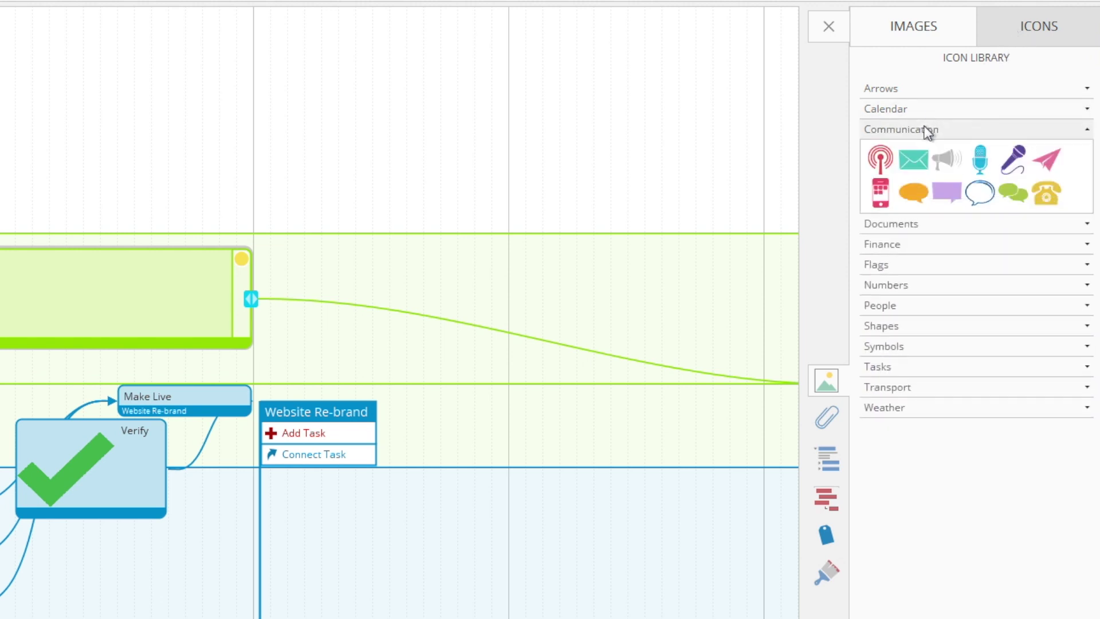
pyautogui.click(923, 131)
pyautogui.click(920, 149)
pyautogui.click(918, 150)
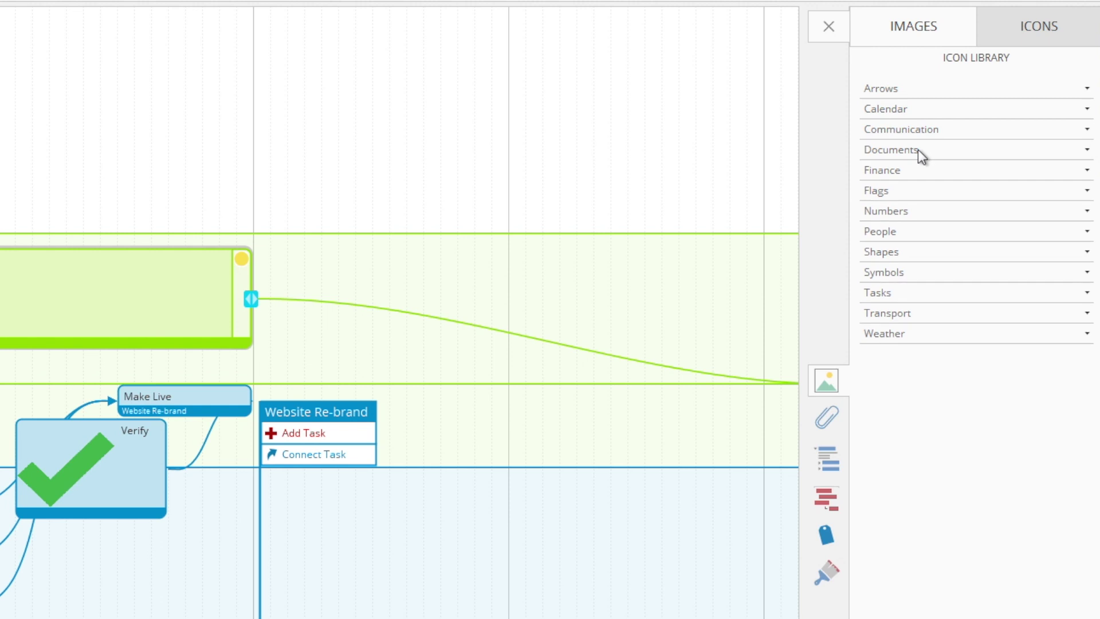
pyautogui.click(915, 210)
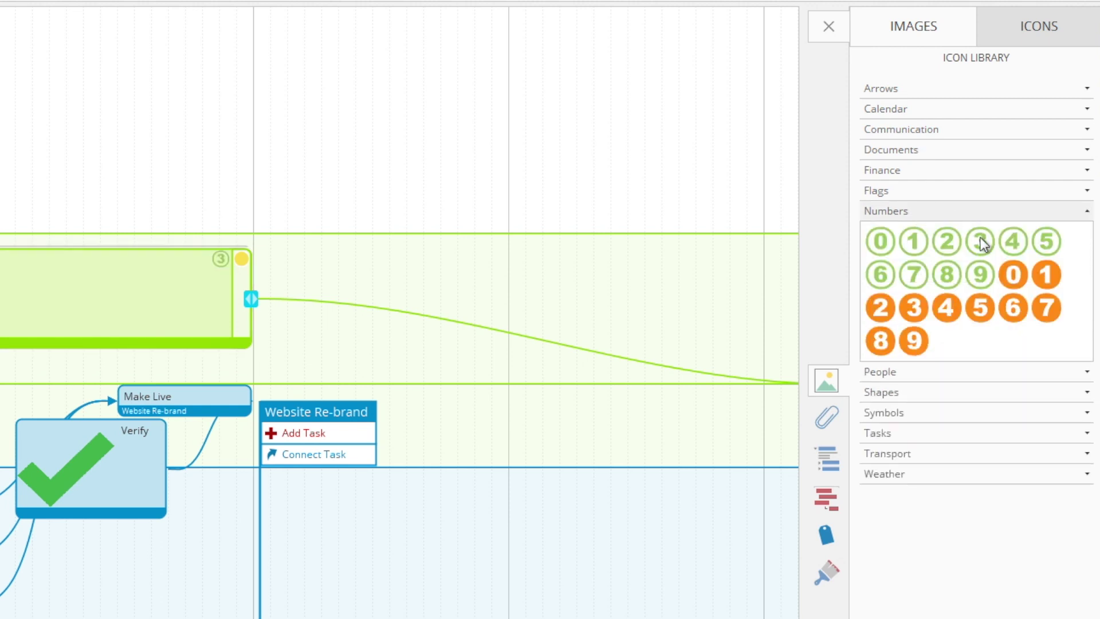
pyautogui.moveTo(981, 237); pyautogui.dragTo(126, 292)
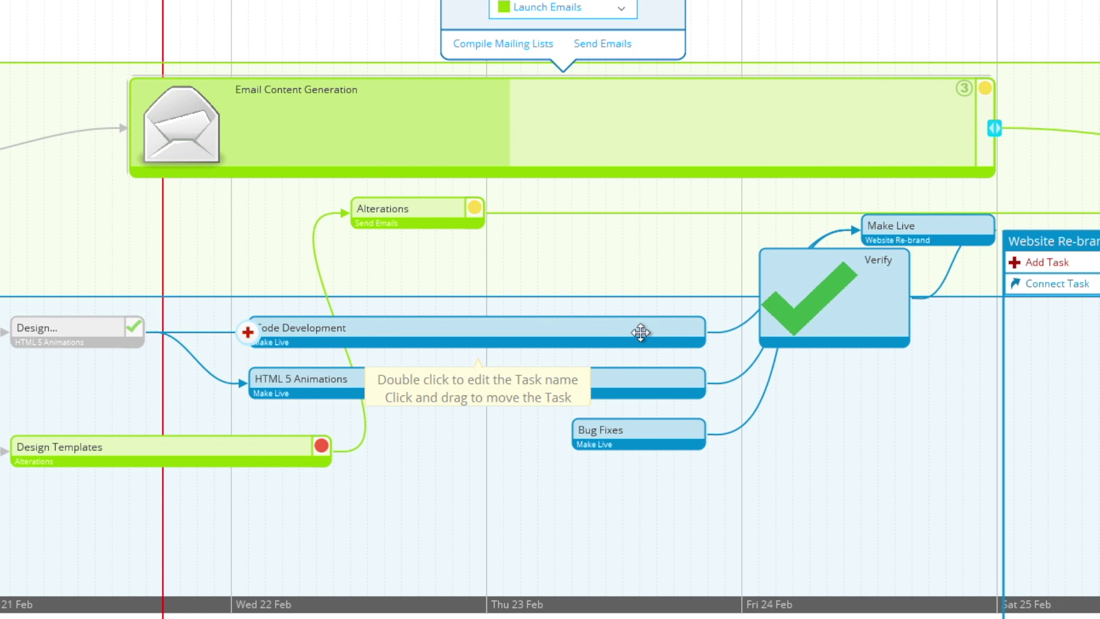
# Step: Add the note 'Still awaiting template required for returning customers.' to the Design Templates task
pyautogui.click(641, 329)
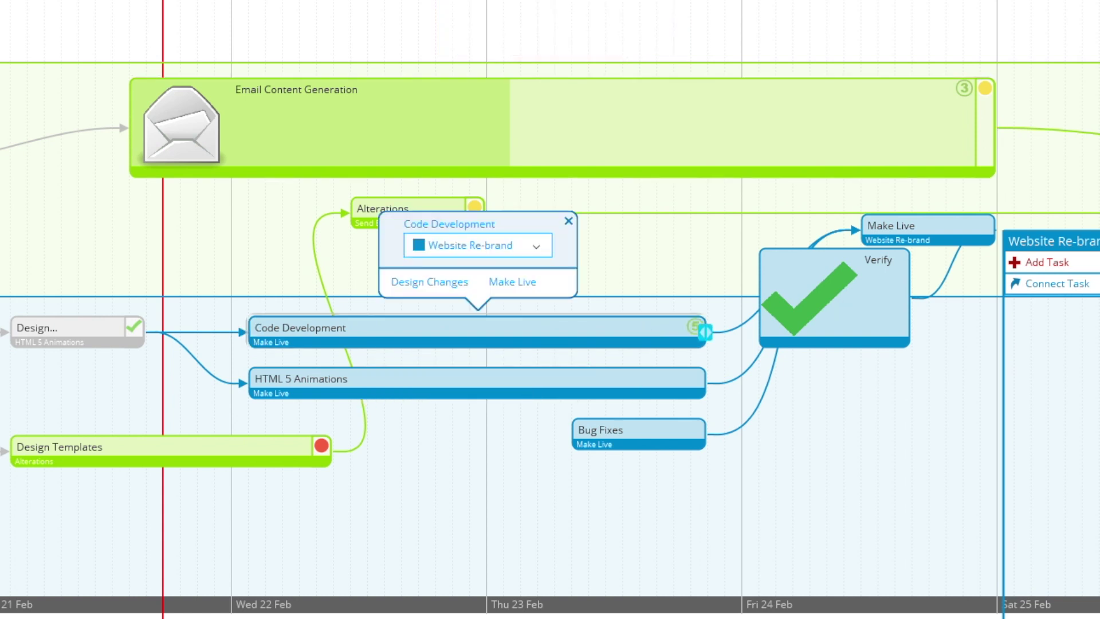
pyautogui.click(214, 445)
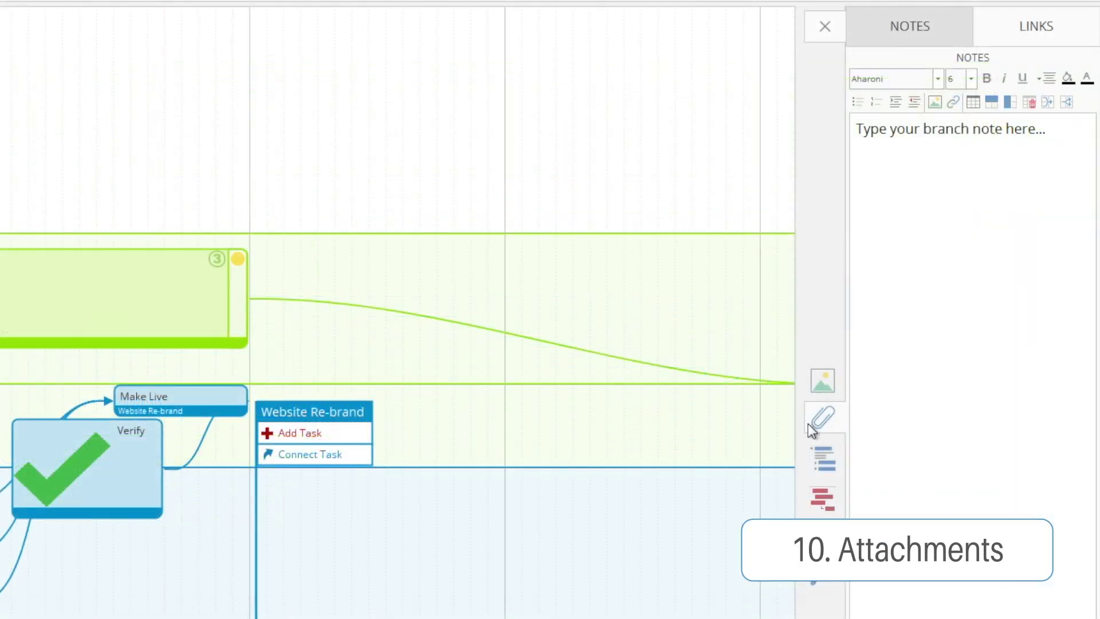
pyautogui.click(897, 201)
pyautogui.write('Still awaiting')
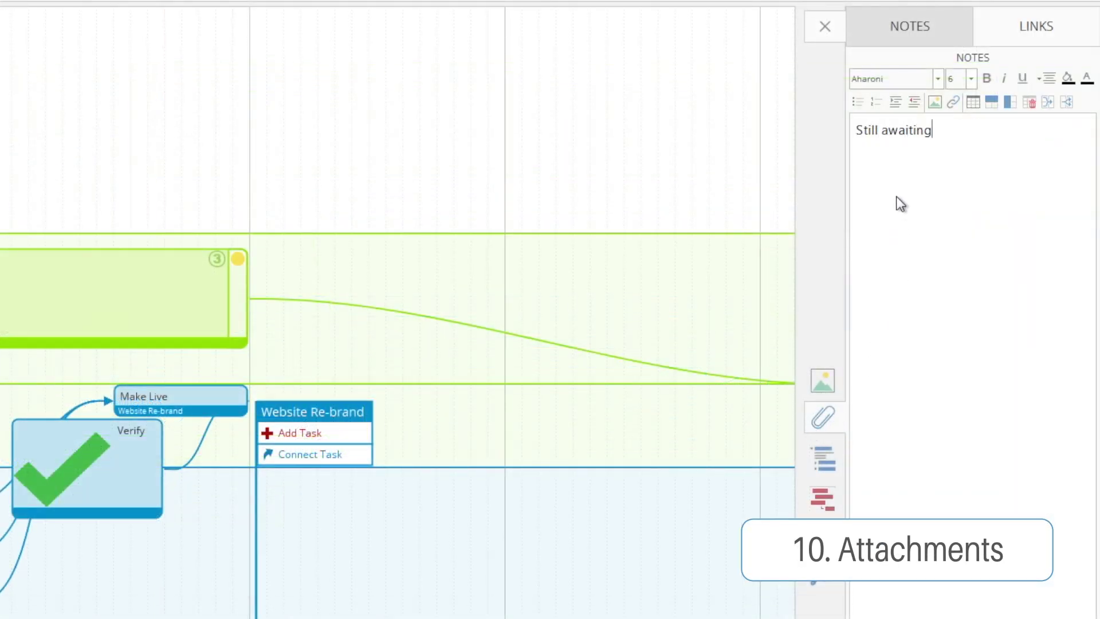
pyautogui.write(' template required for returning customers.')
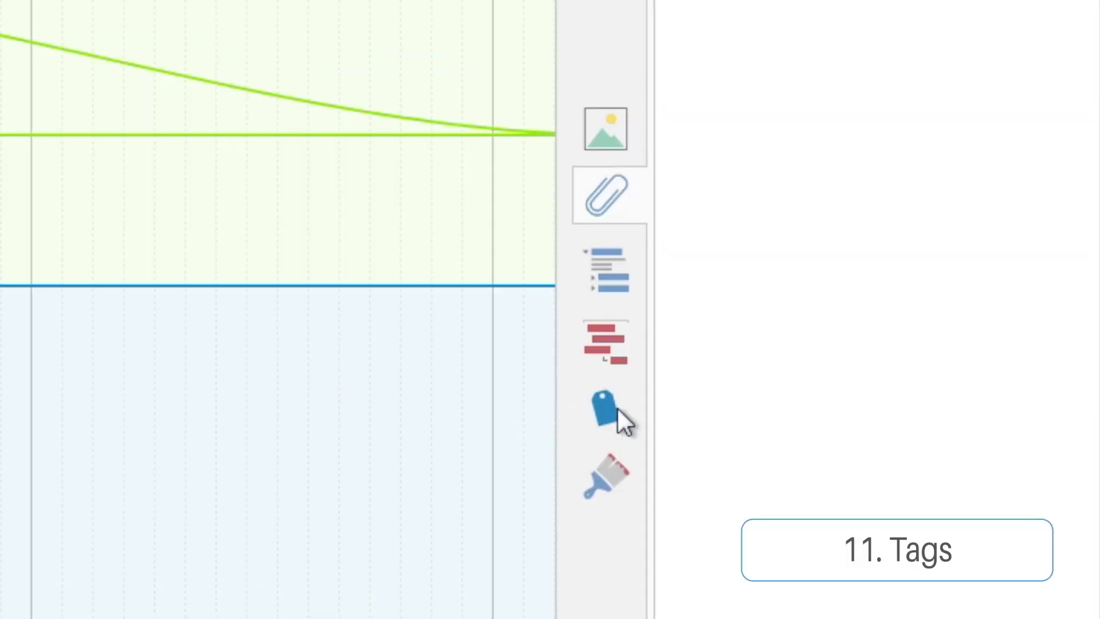
# Step: Open the Tags panel from the blue tag icon in the side toolbar
pyautogui.click(604, 416)
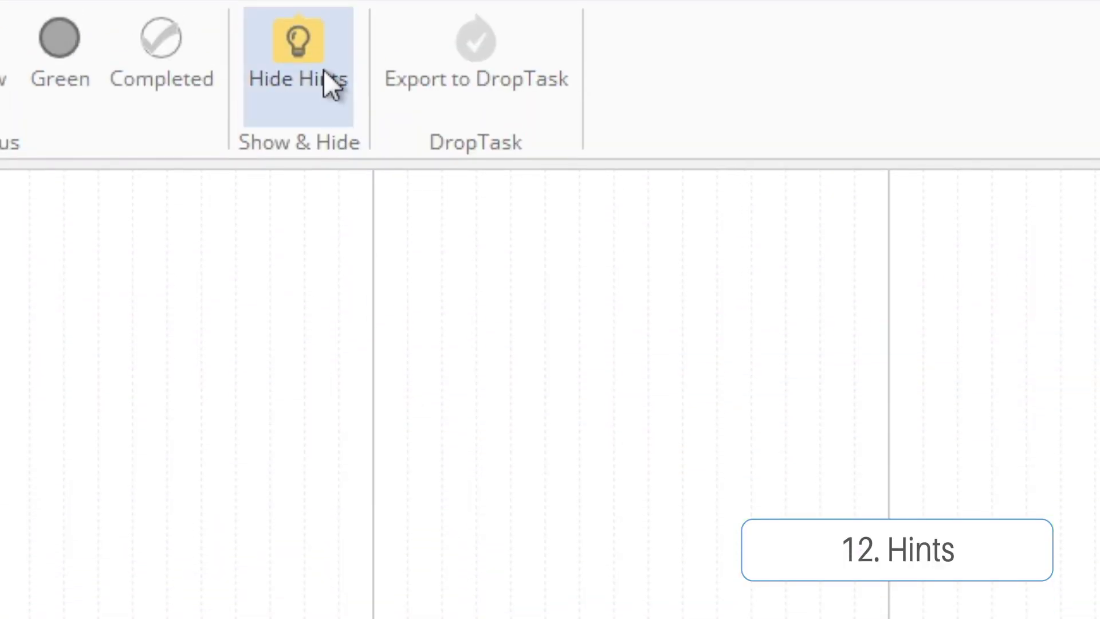
# Step: Hide the on-canvas task hints with Hide Hints on the Time Map ribbon
pyautogui.click(323, 70)
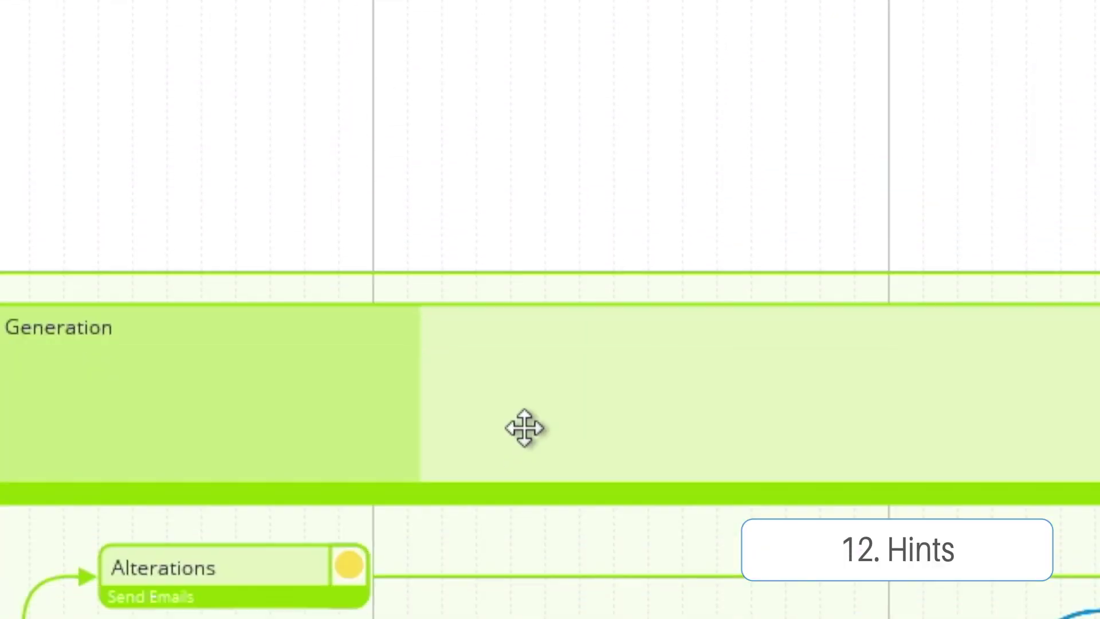